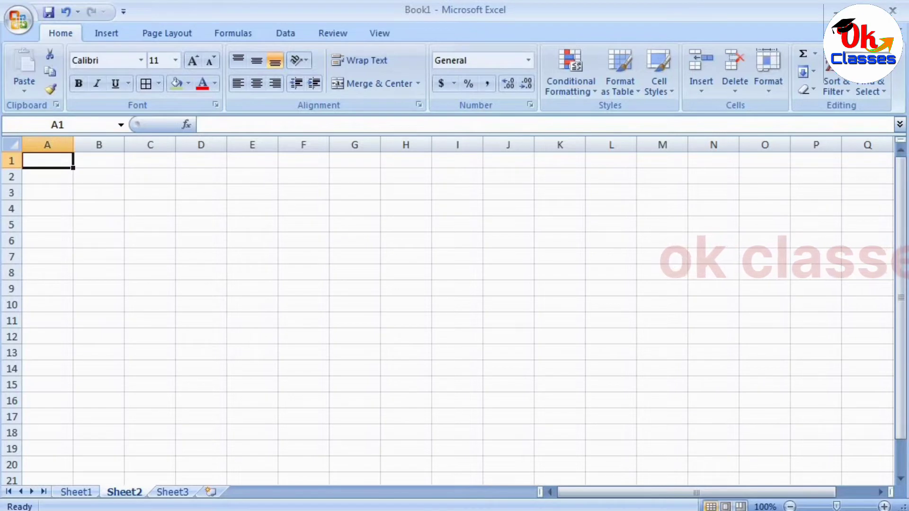
pyautogui.moveTo(252, 192); pyautogui.dragTo(354, 208)
pyautogui.click(354, 272)
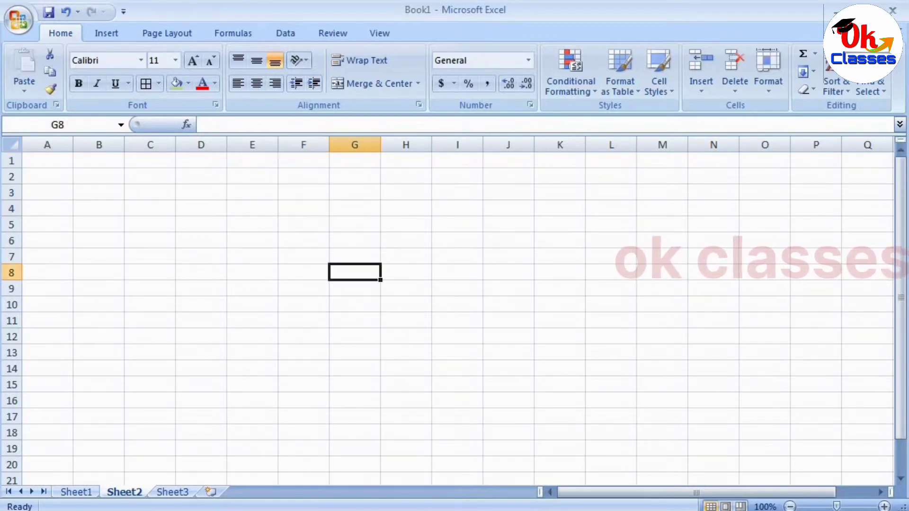
pyautogui.moveTo(253, 193); pyautogui.dragTo(405, 208)
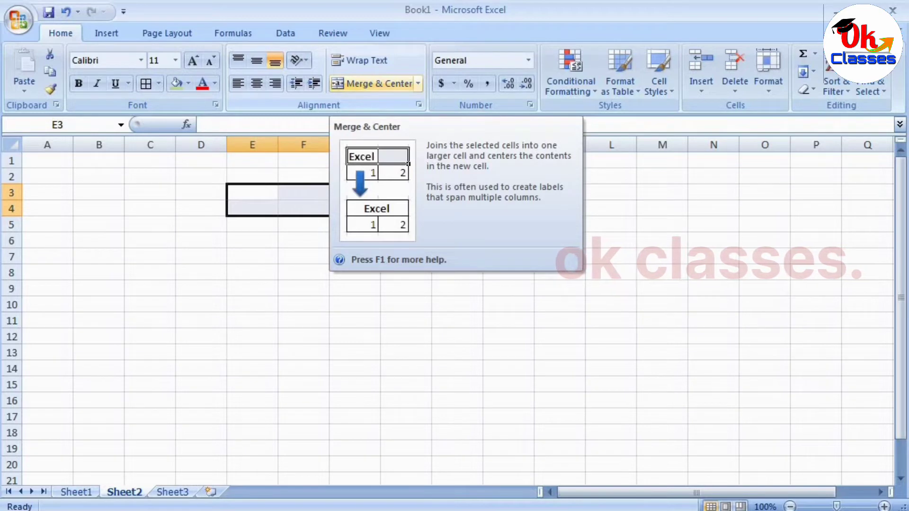
pyautogui.click(252, 353)
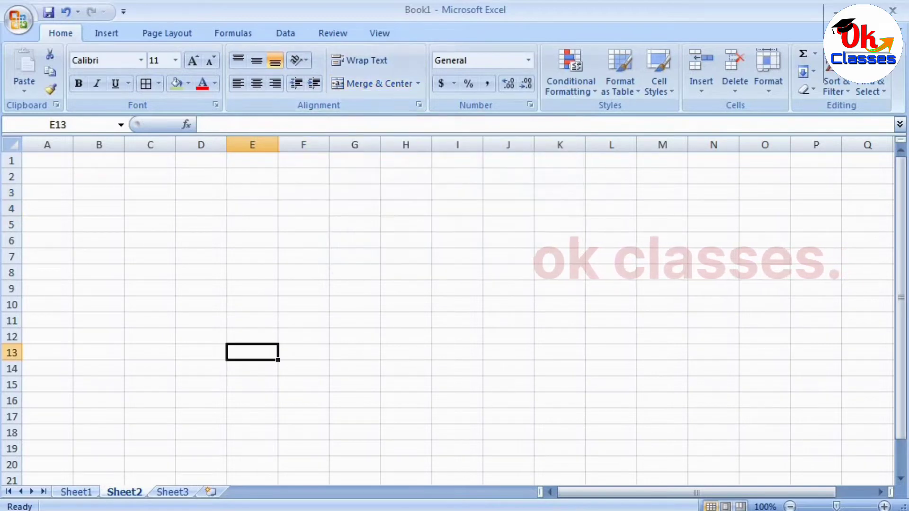
# Merge and center cells E3:H4 and put a border around the merged cell.
pyautogui.moveTo(252, 193); pyautogui.dragTo(405, 209)
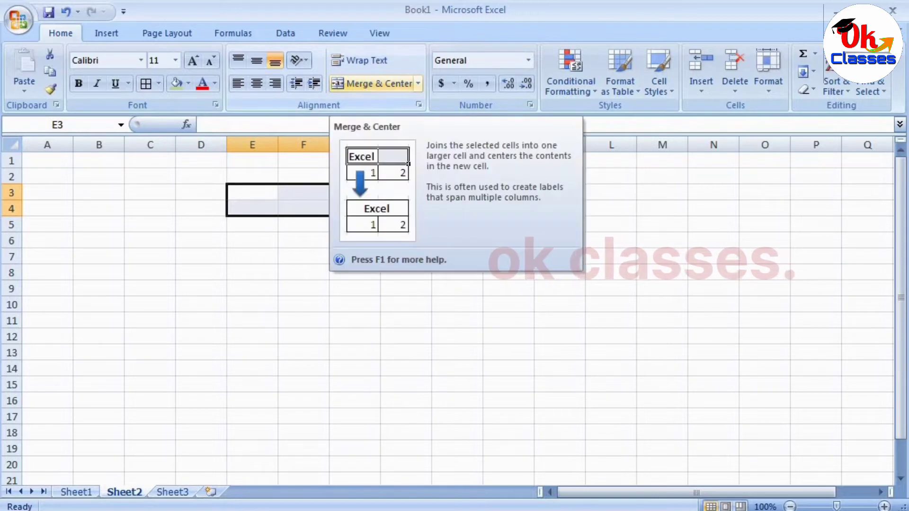
pyautogui.click(374, 83)
pyautogui.click(406, 272)
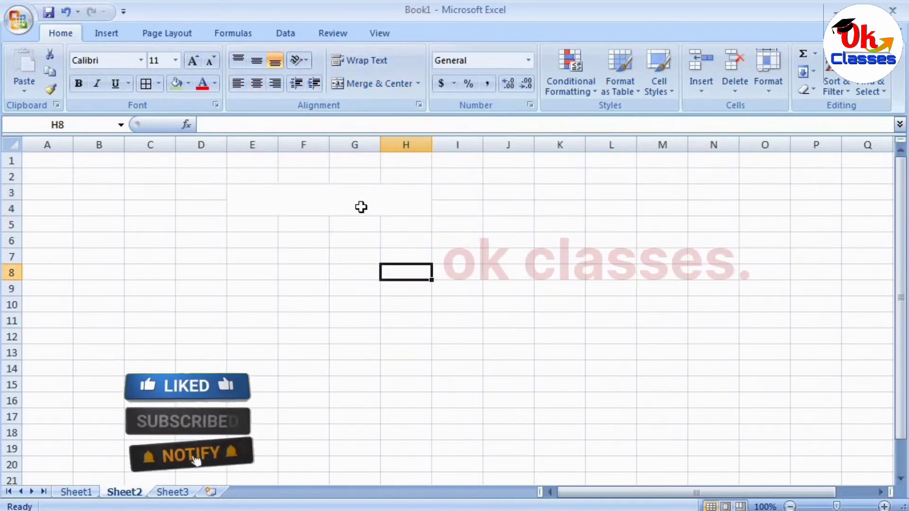
pyautogui.click(245, 195)
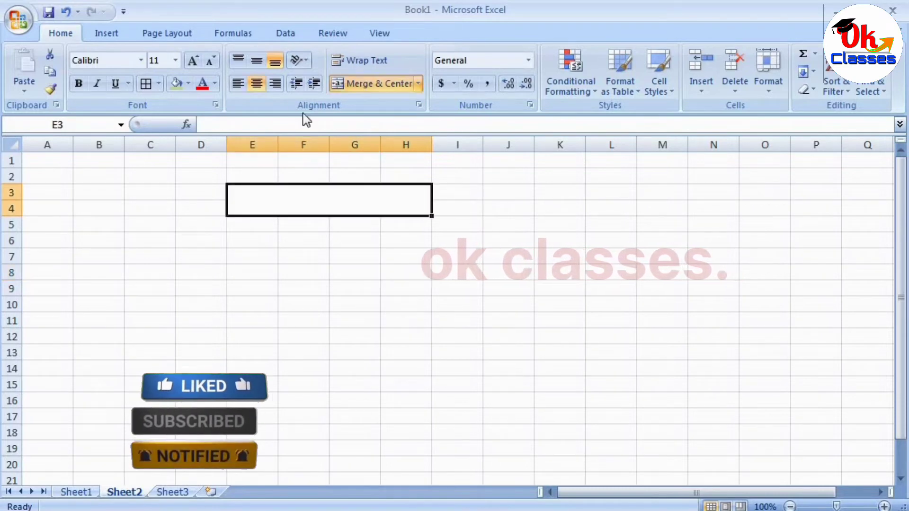
pyautogui.click(458, 302)
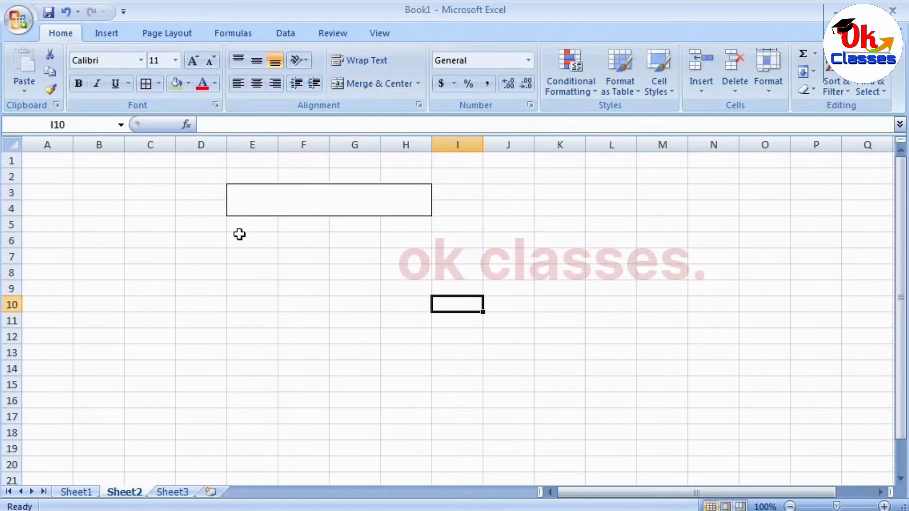
# Apply all borders to the cells E5:H9 directly below the merged header.
pyautogui.click(249, 224)
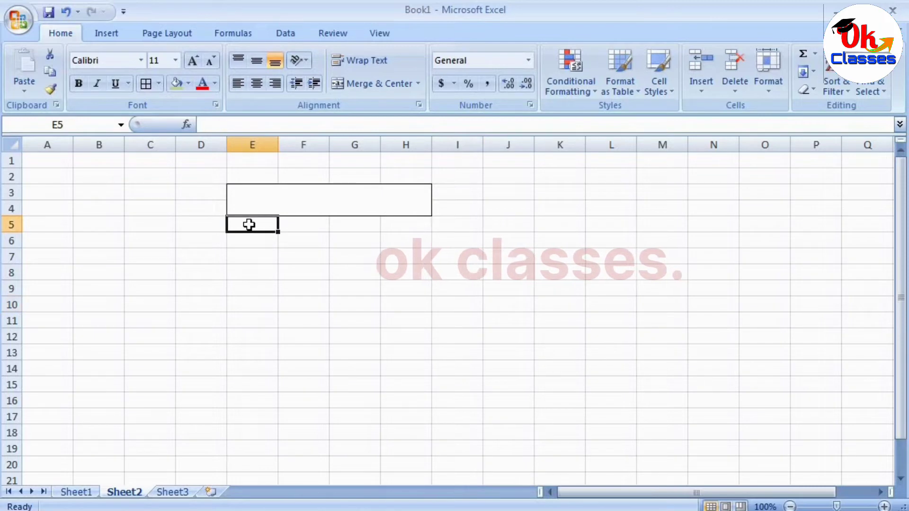
pyautogui.moveTo(249, 225); pyautogui.dragTo(388, 270)
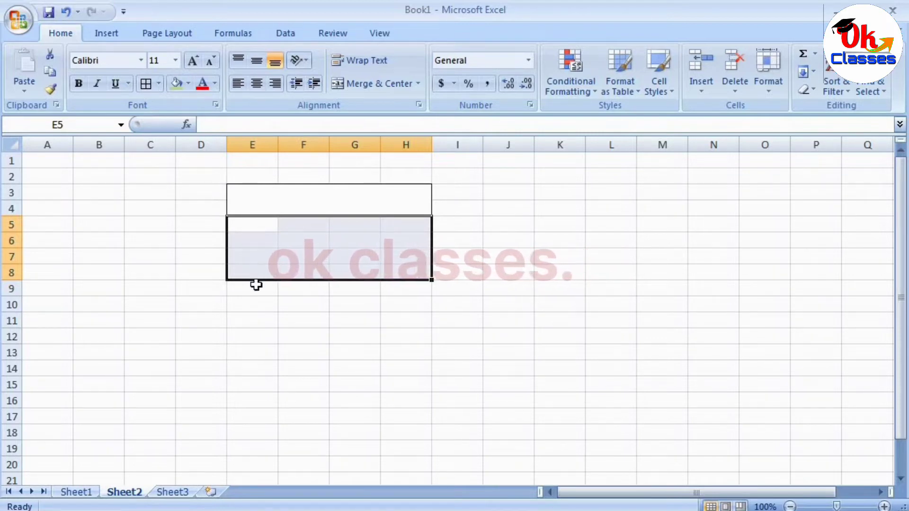
pyautogui.moveTo(254, 287); pyautogui.dragTo(389, 232)
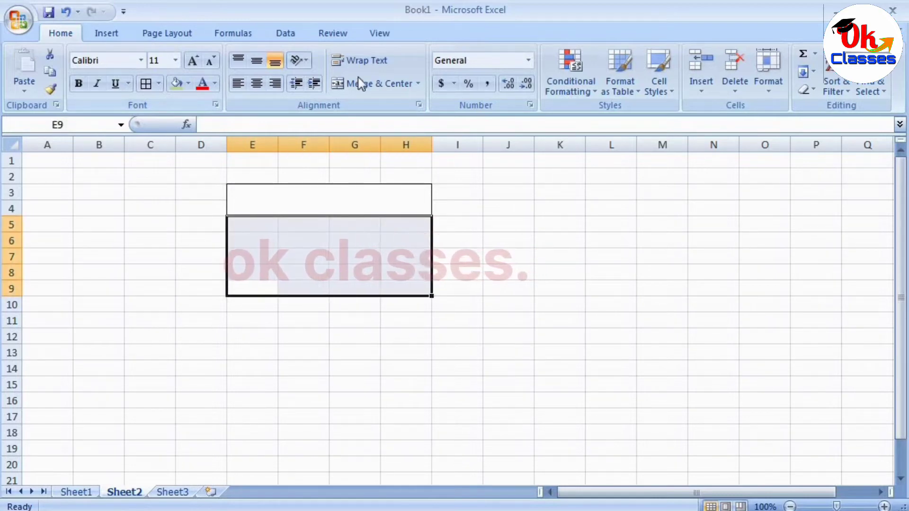
pyautogui.click(146, 84)
pyautogui.click(494, 232)
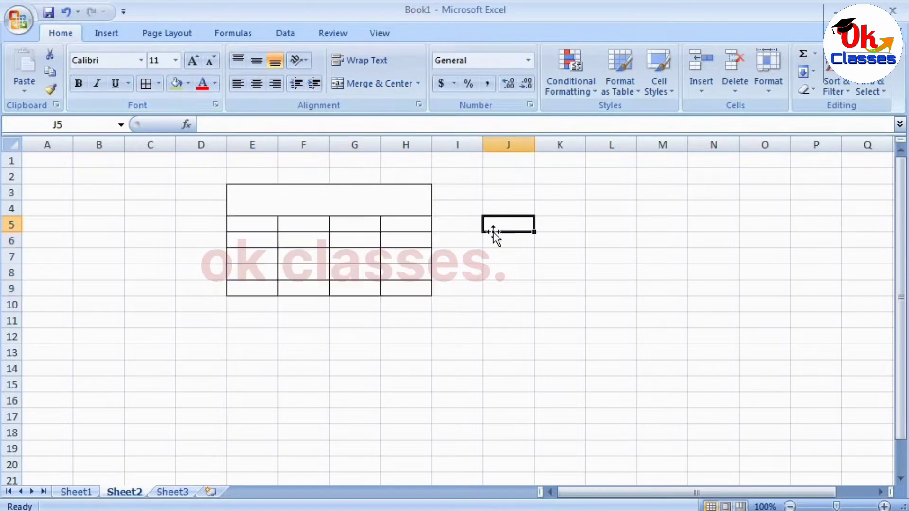
# Merge and center columns E to G separately in each of rows 5, 6 and 7 of the table.
pyautogui.moveTo(239, 222); pyautogui.dragTo(353, 226)
pyautogui.click(380, 90)
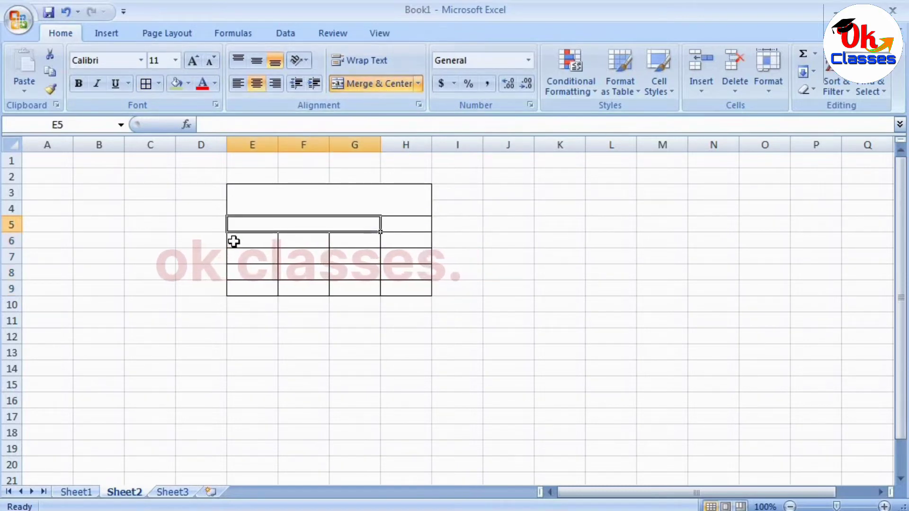
pyautogui.moveTo(234, 241); pyautogui.dragTo(350, 240)
pyautogui.click(364, 85)
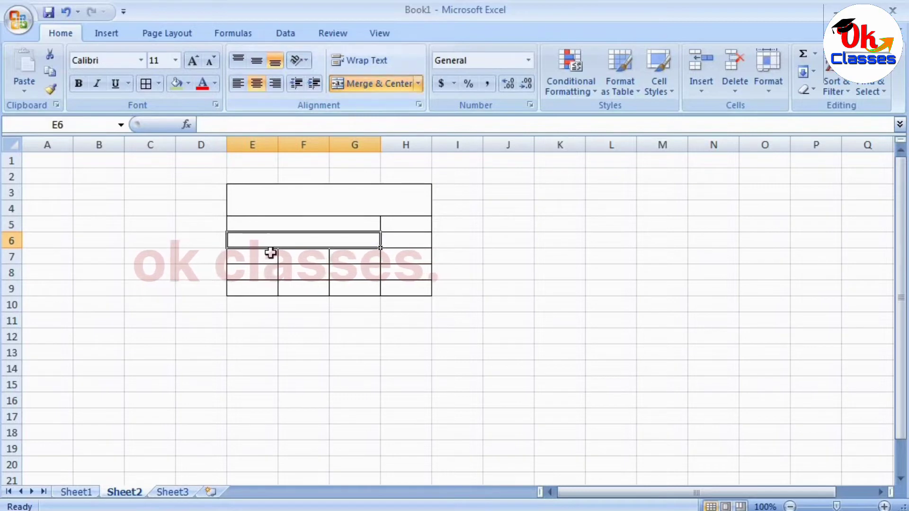
pyautogui.click(242, 259)
pyautogui.moveTo(251, 256); pyautogui.dragTo(353, 256)
pyautogui.click(368, 90)
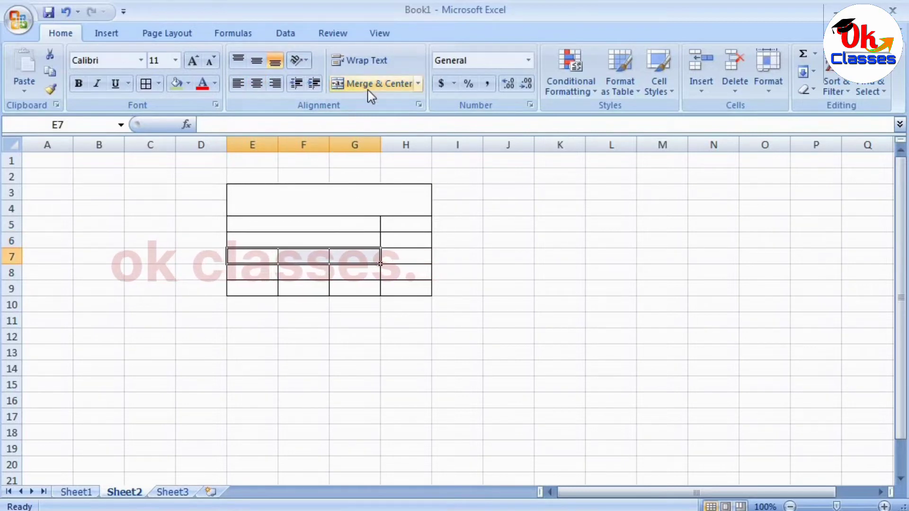
pyautogui.click(535, 315)
# Merge and center cells E8:H8 across the full table width, and cells E9:G9 in the row below.
pyautogui.moveTo(251, 274); pyautogui.dragTo(402, 256)
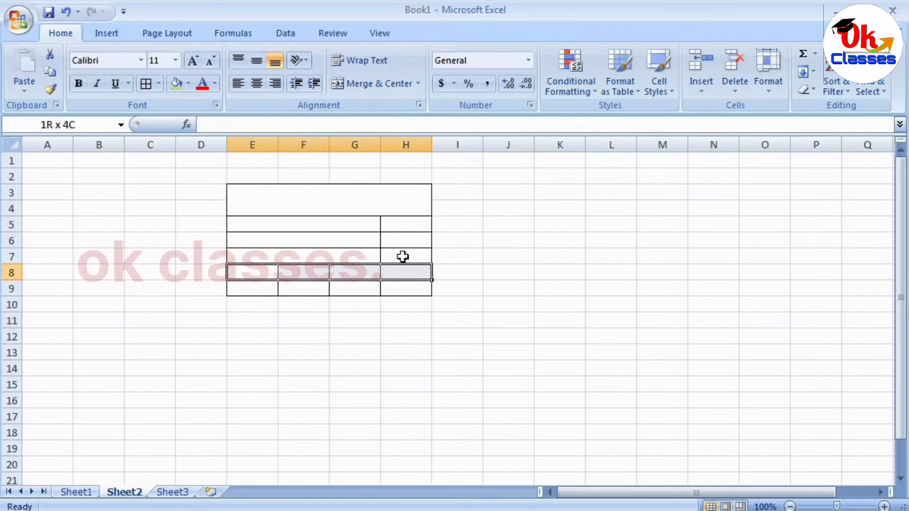
pyautogui.click(369, 89)
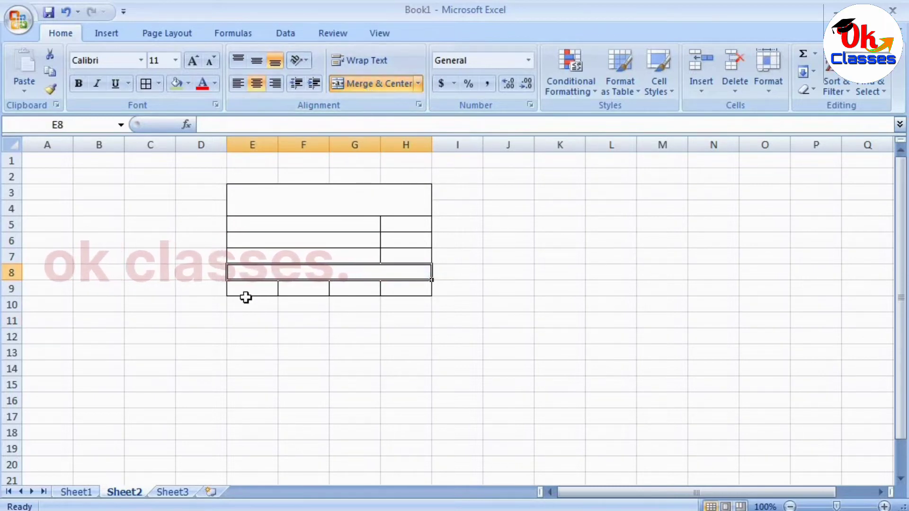
pyautogui.moveTo(247, 289); pyautogui.dragTo(343, 284)
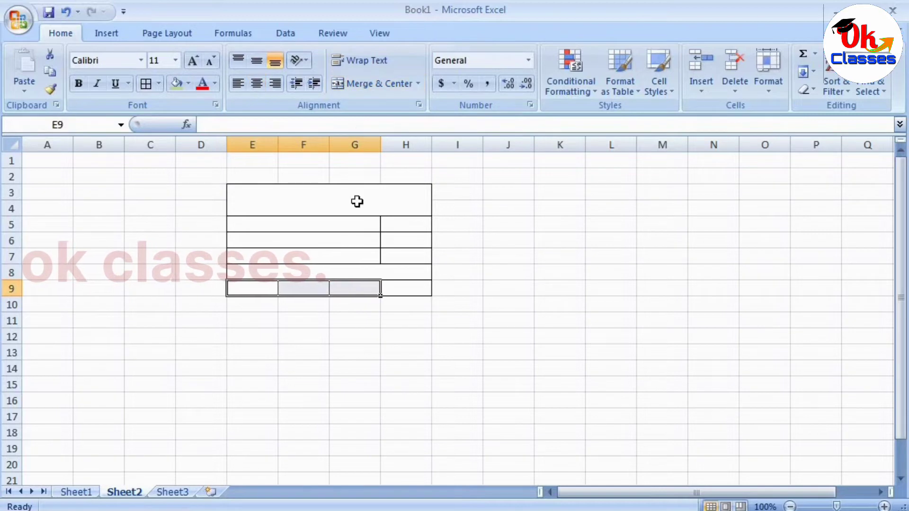
pyautogui.click(365, 90)
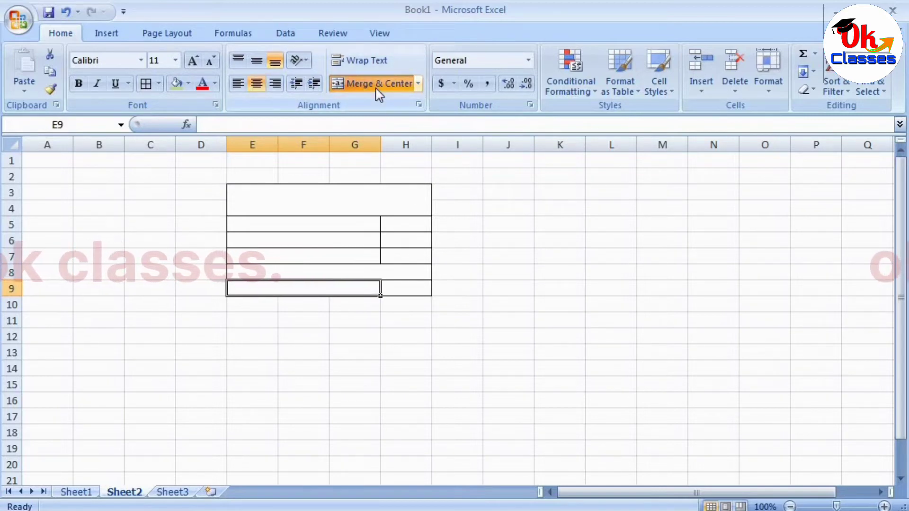
pyautogui.click(529, 368)
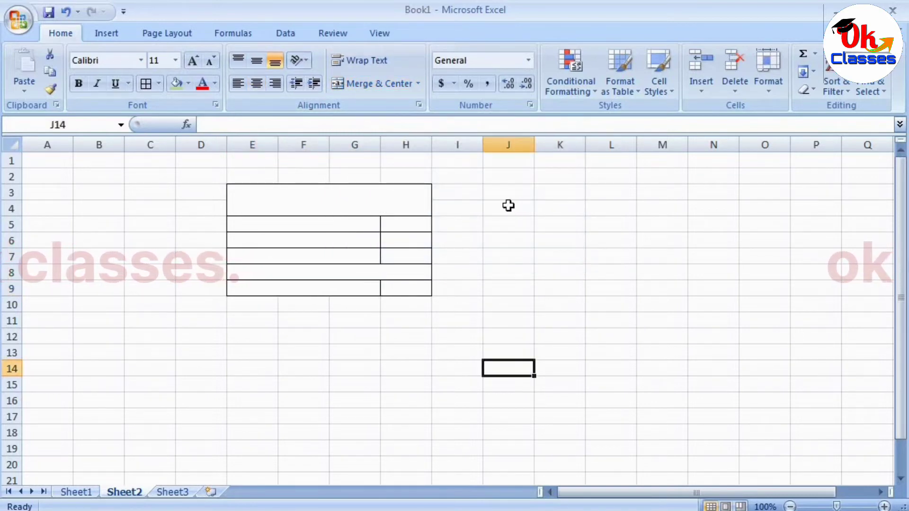
# Merge and center cells J4:K4 beside the table.
pyautogui.click(560, 207)
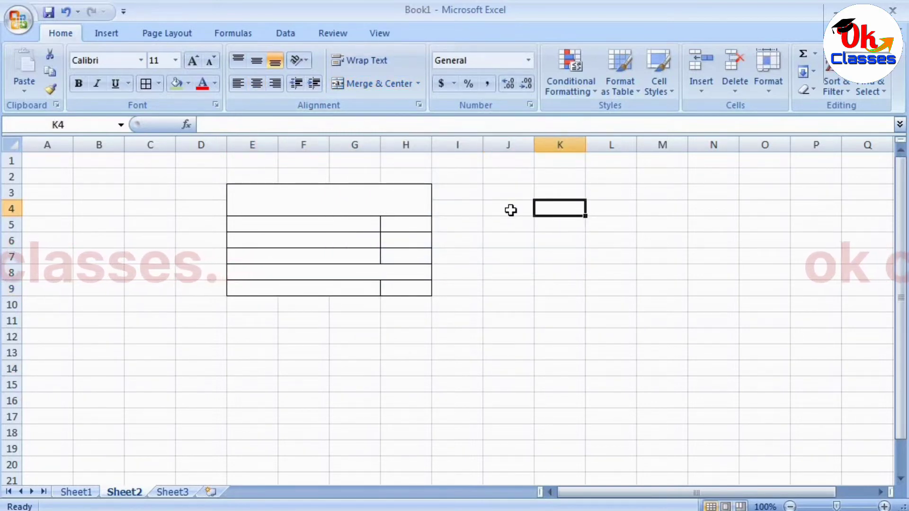
pyautogui.moveTo(510, 210); pyautogui.dragTo(542, 208)
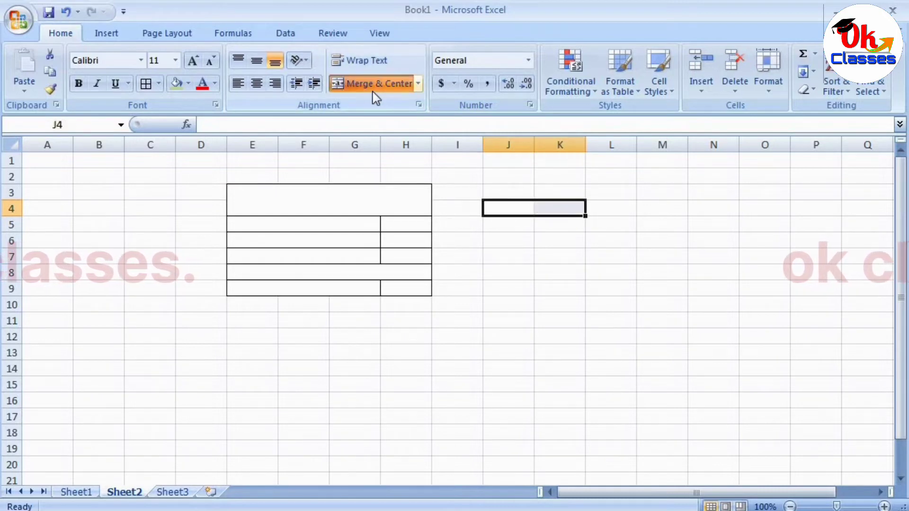
pyautogui.click(374, 86)
pyautogui.click(555, 235)
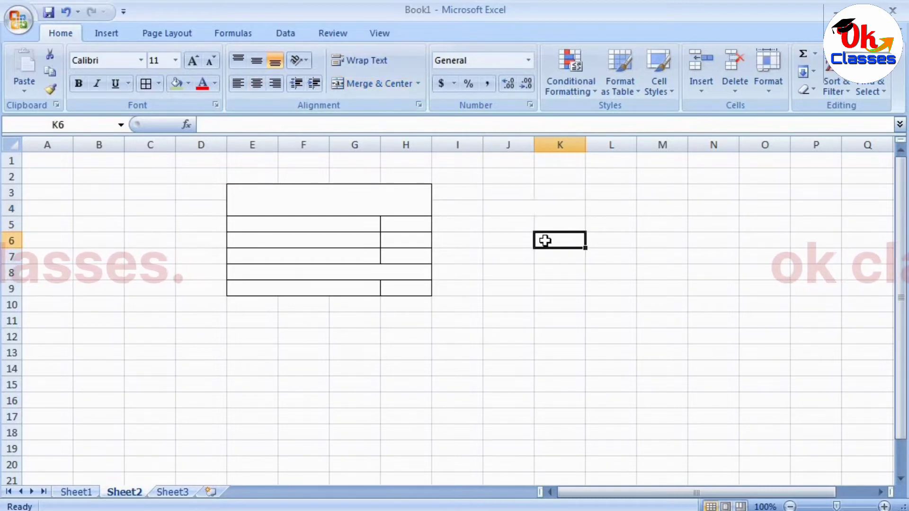
pyautogui.click(527, 208)
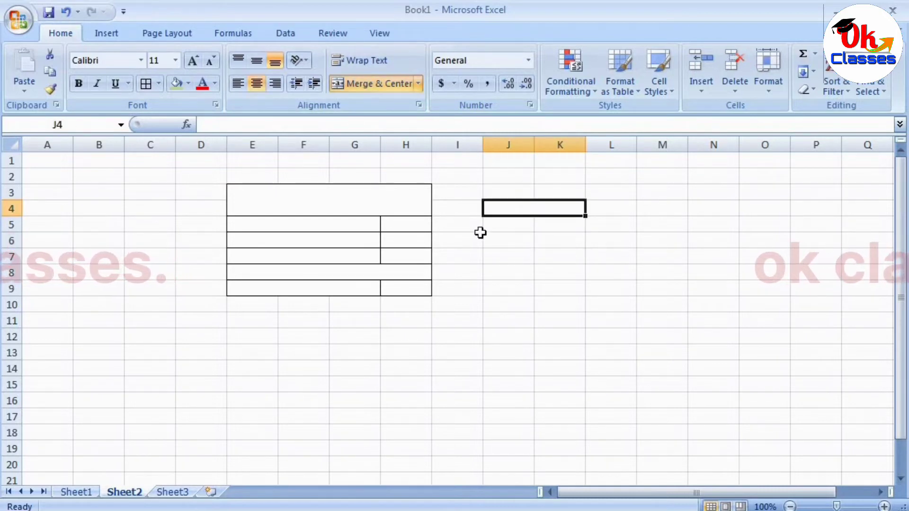
# Enter the title "EMI Calculetor" in the merged header cell E3.
pyautogui.click(268, 202)
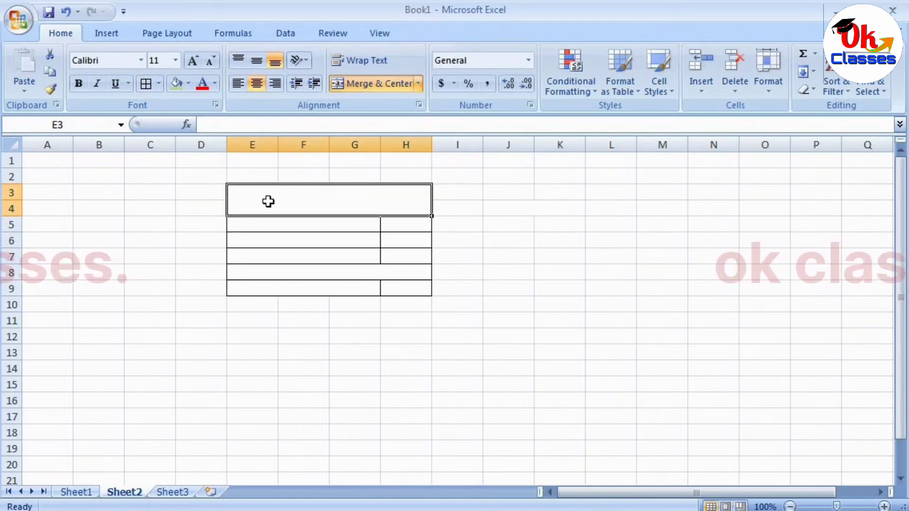
pyautogui.write('e')
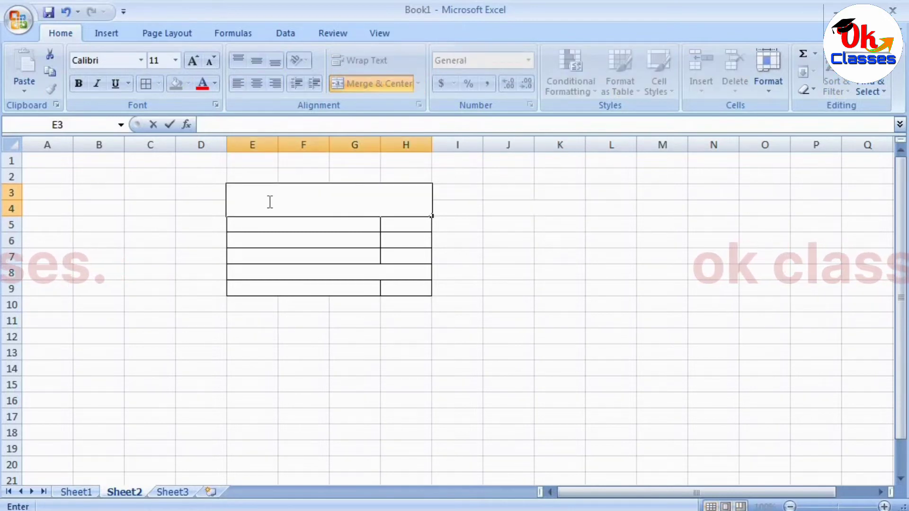
pyautogui.write('MI C')
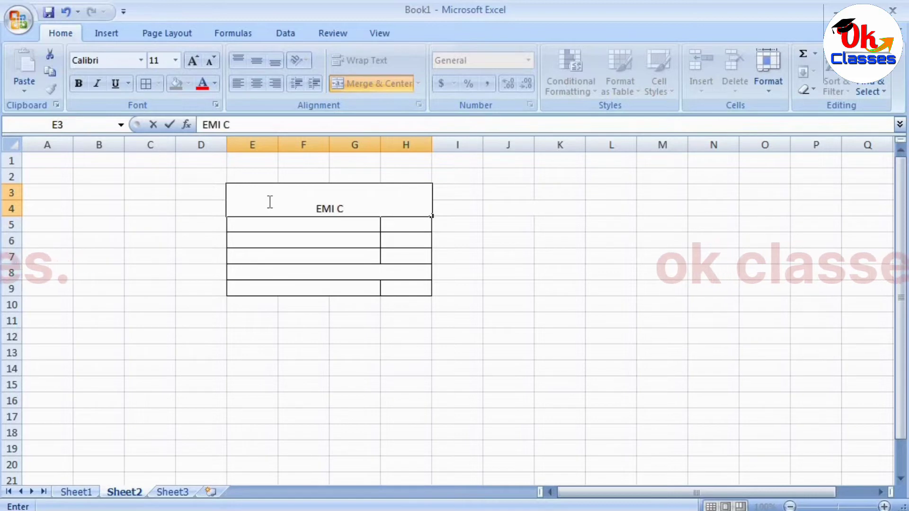
pyautogui.write('alculetir')
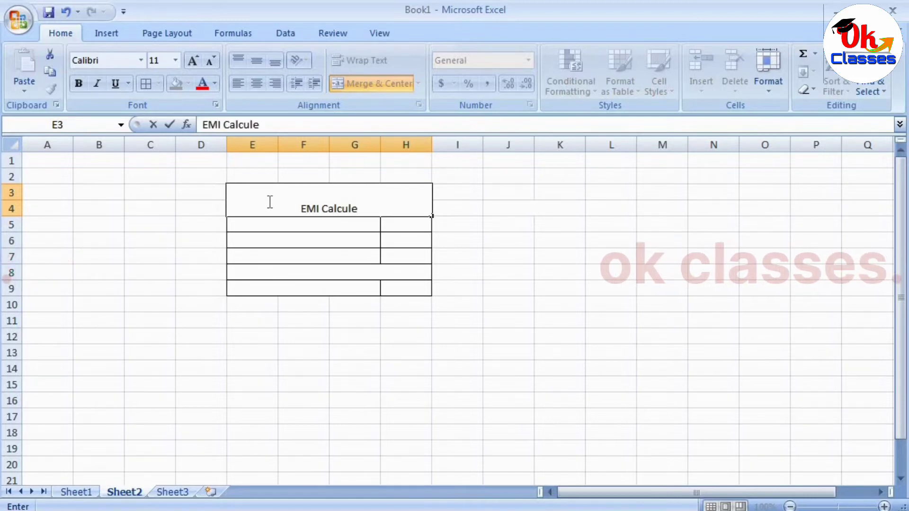
pyautogui.press('BackSpace')
pyautogui.press('BackSpace')
pyautogui.write('or')
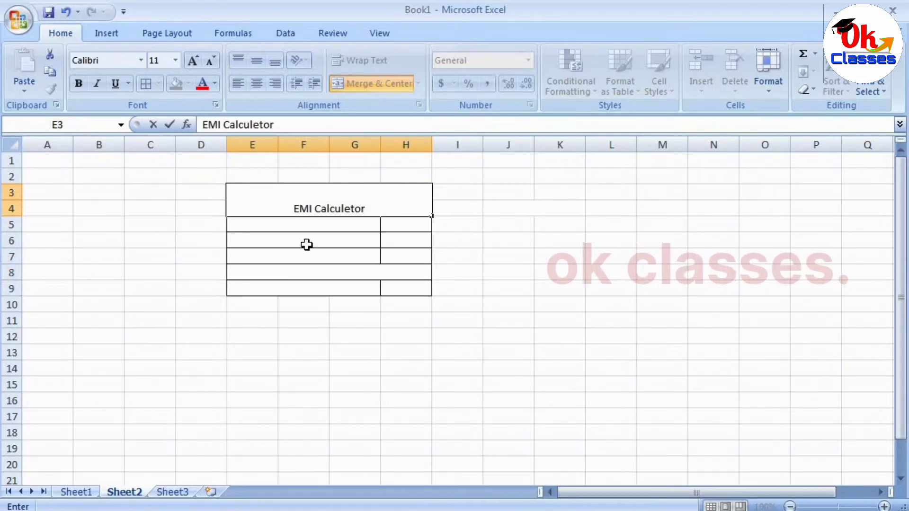
pyautogui.click(304, 244)
# Middle-align the title in the header cell vertically and increase its font size to 22.
pyautogui.click(300, 202)
pyautogui.click(255, 63)
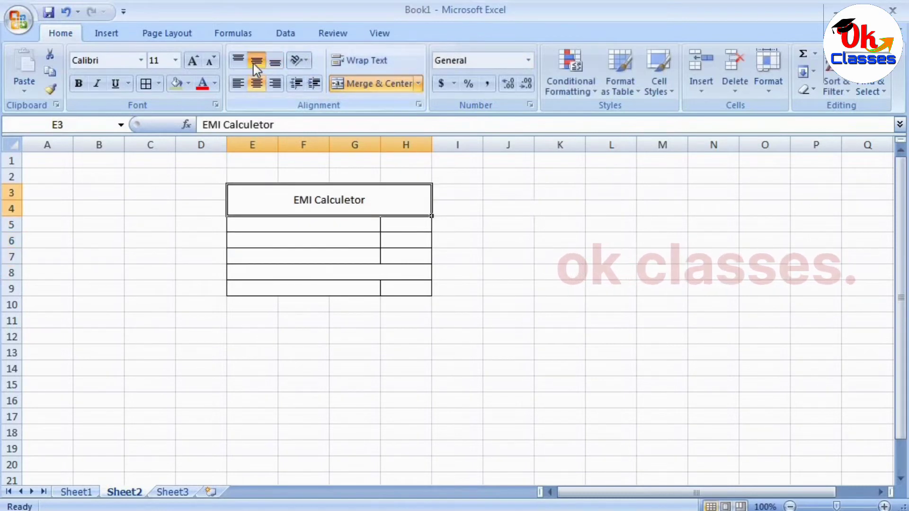
pyautogui.click(192, 61)
pyautogui.click(192, 61)
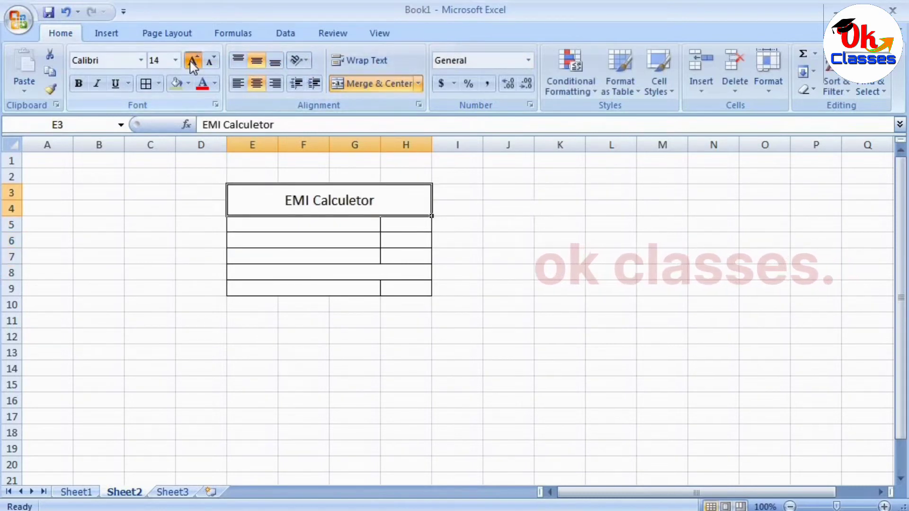
pyautogui.click(192, 61)
pyautogui.click(192, 61)
pyautogui.click(192, 61)
pyautogui.click(193, 61)
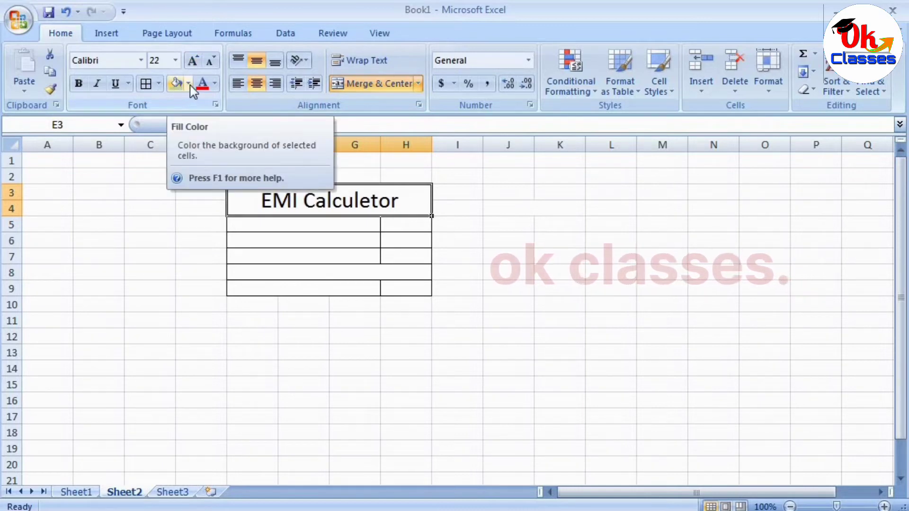
# Fill the title cell and the merged row 8 of the table with light olive green.
pyautogui.click(187, 84)
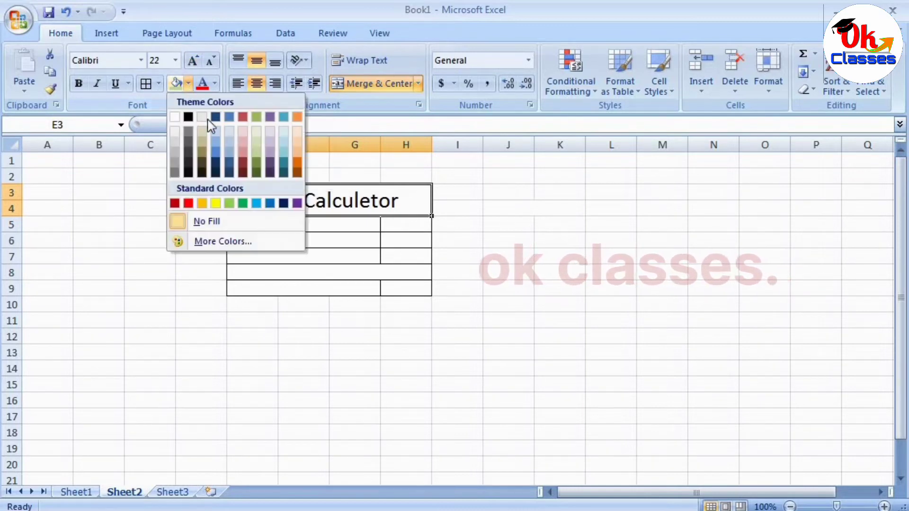
pyautogui.click(258, 157)
pyautogui.click(520, 290)
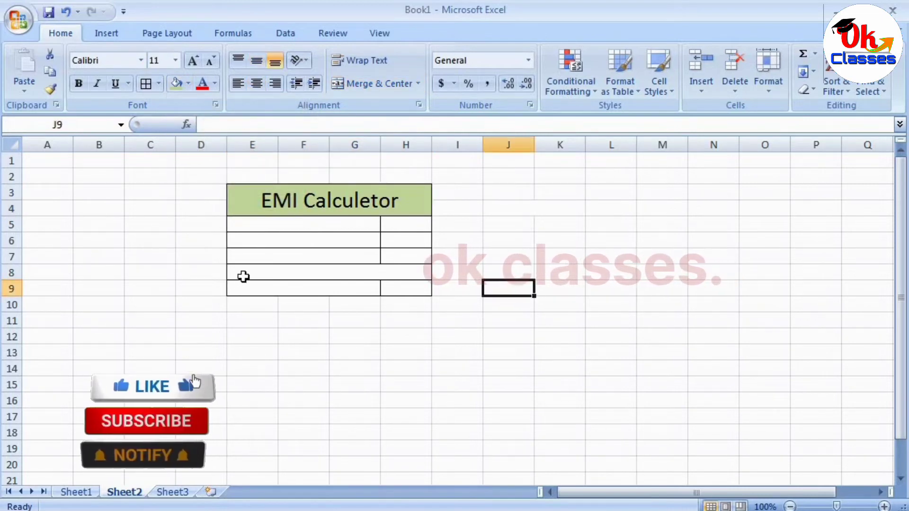
pyautogui.click(246, 276)
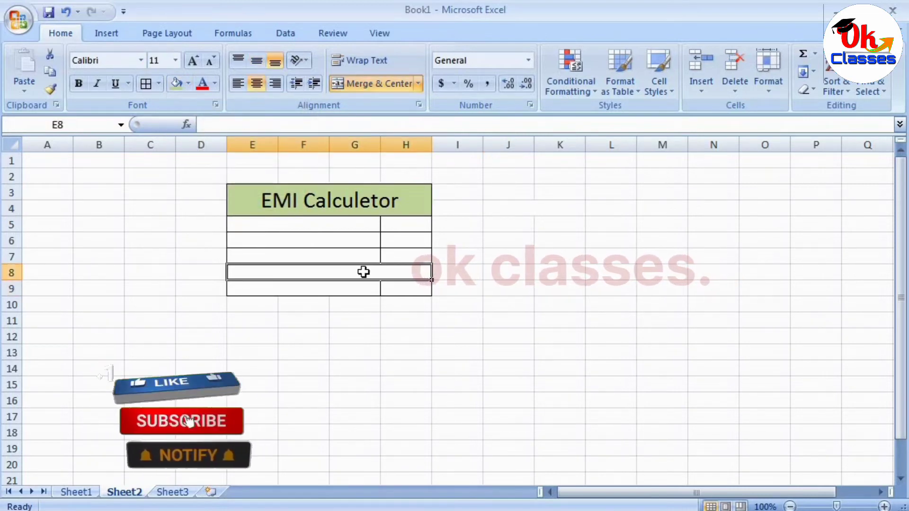
pyautogui.click(175, 85)
pyautogui.click(564, 291)
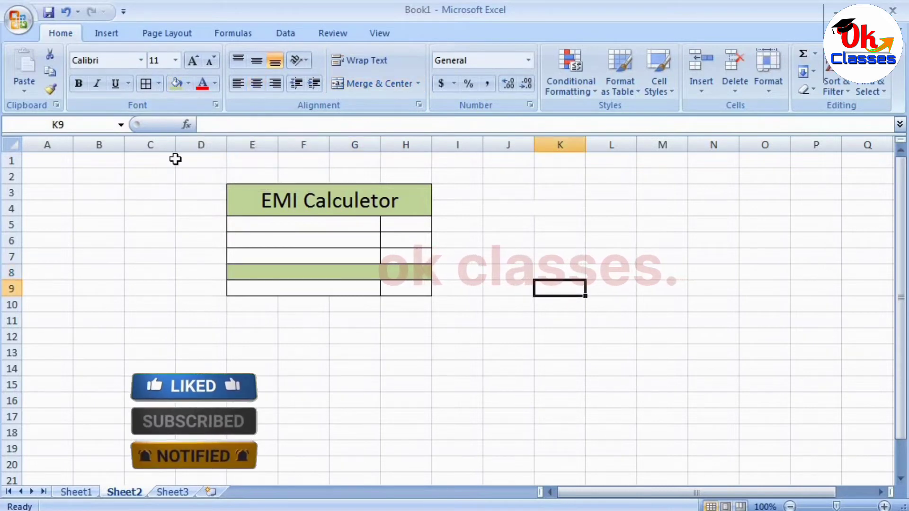
# Enter the row labels "Lone Amount", "Interest rate" and "Duration" in merged cells E5, E6 and E7.
pyautogui.click(277, 224)
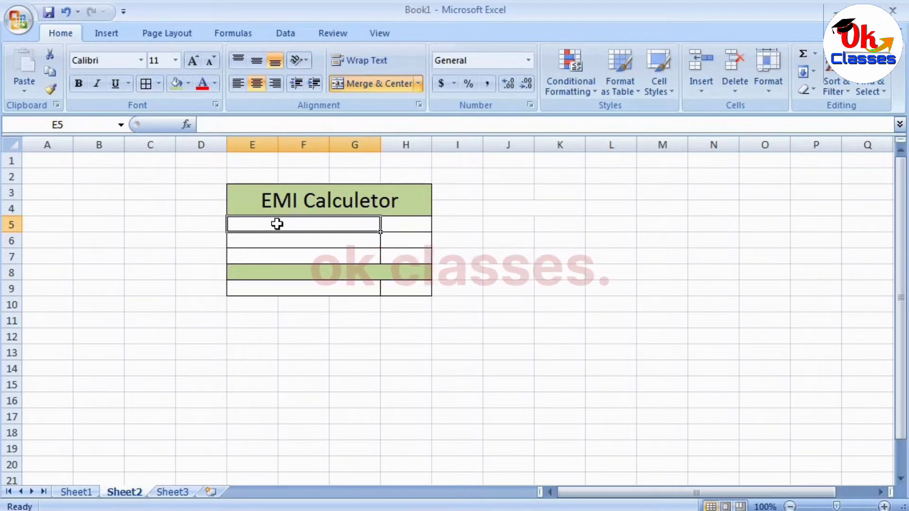
pyautogui.write('Lone')
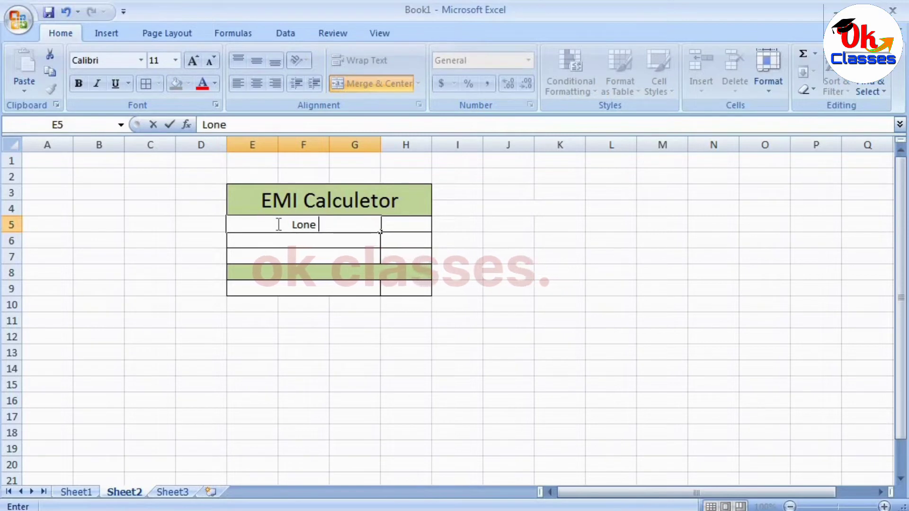
pyautogui.write(' Amount')
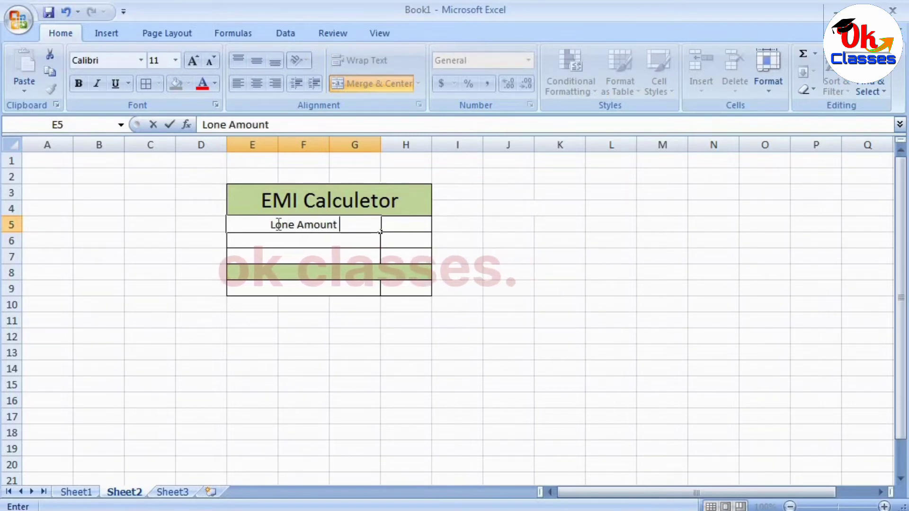
pyautogui.press('Return')
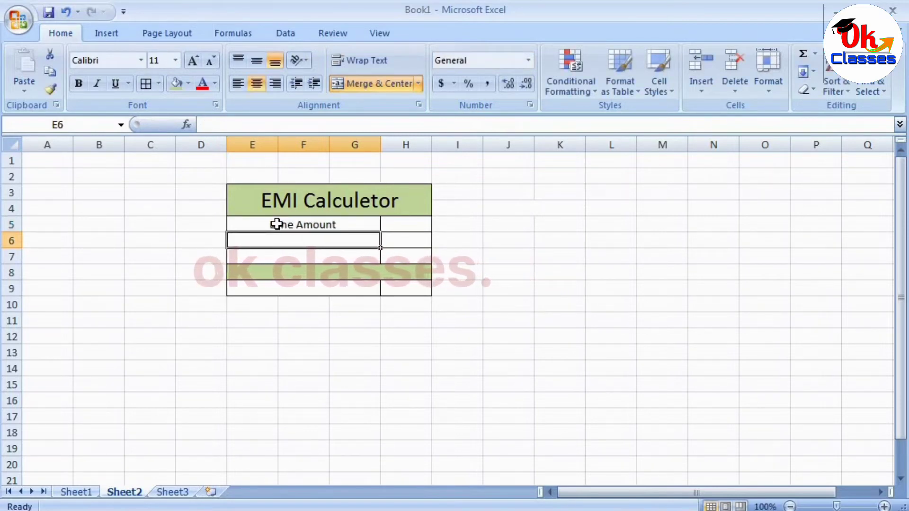
pyautogui.write('In')
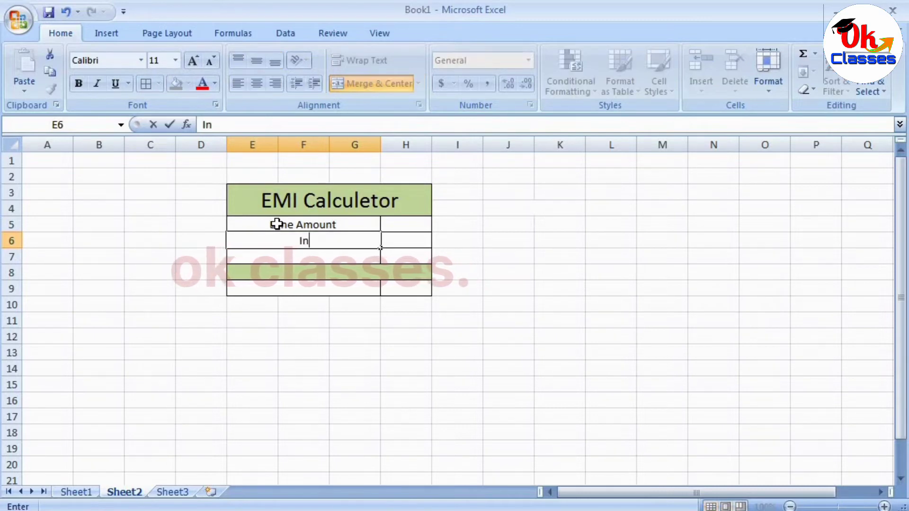
pyautogui.write('tere')
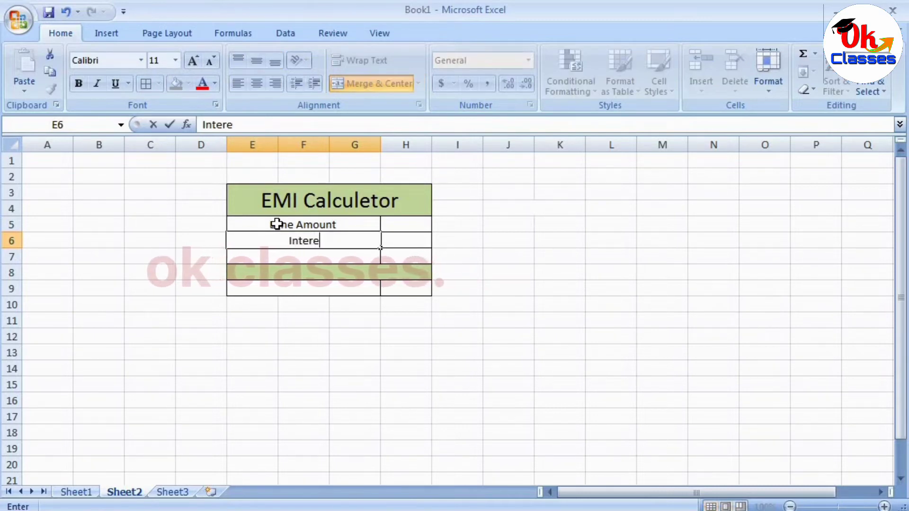
pyautogui.write('st rate')
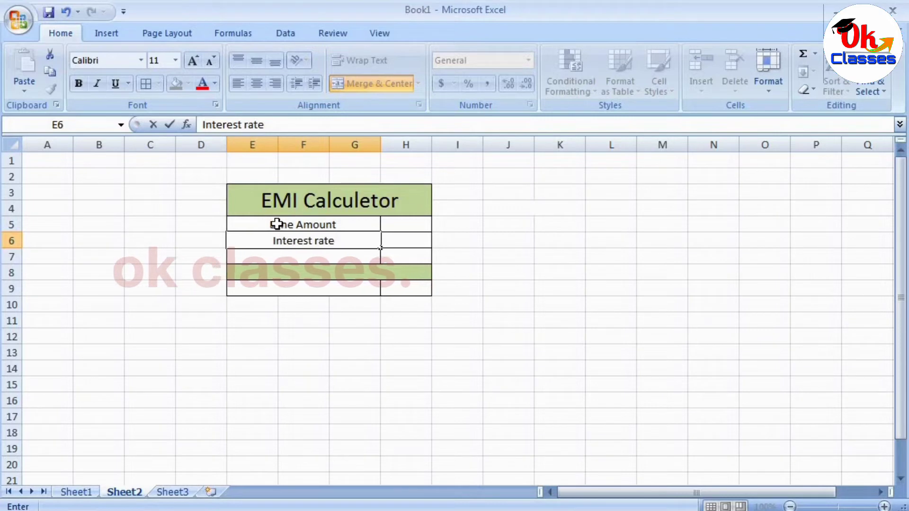
pyautogui.press('Return')
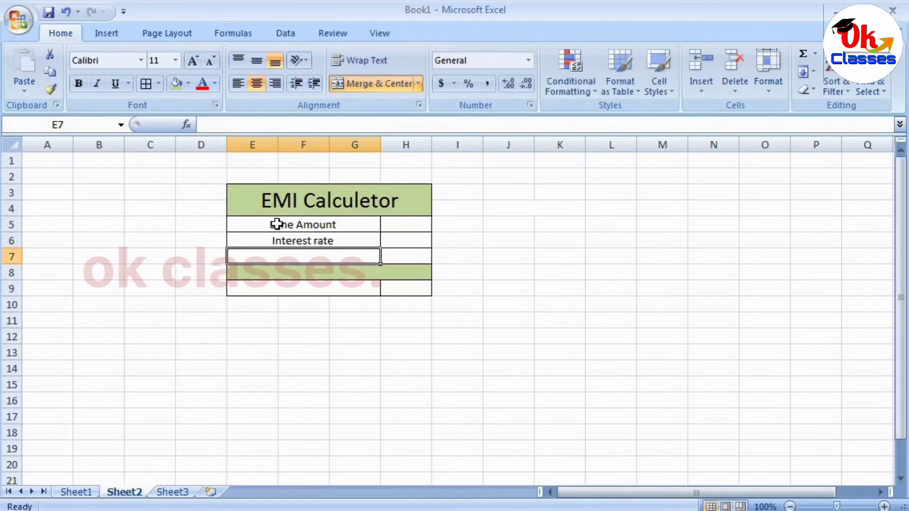
pyautogui.write('Duration')
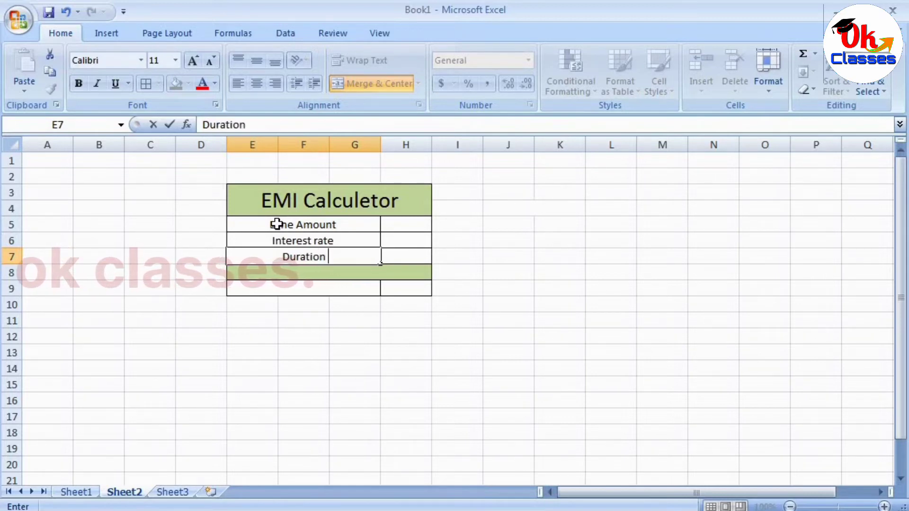
pyautogui.click(423, 259)
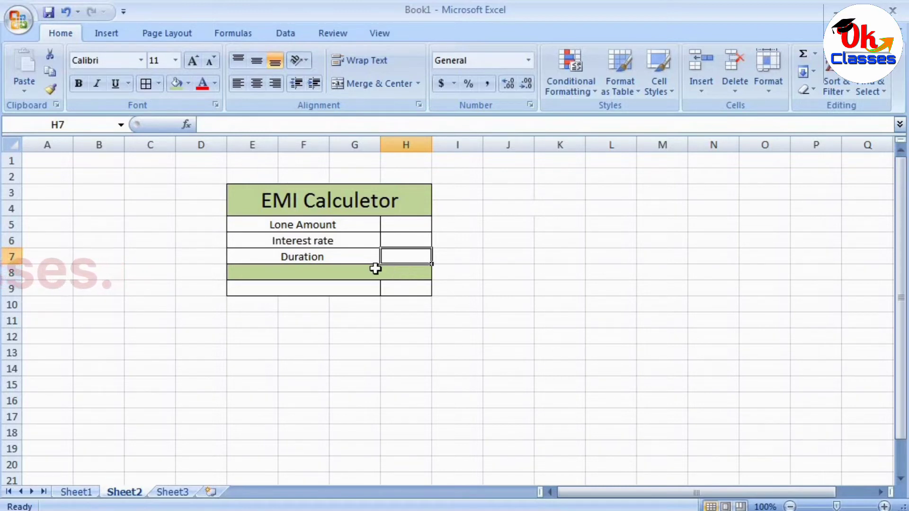
# Enter the label "EMI Pre Month" in merged cell E9 below the coloured row.
pyautogui.click(308, 289)
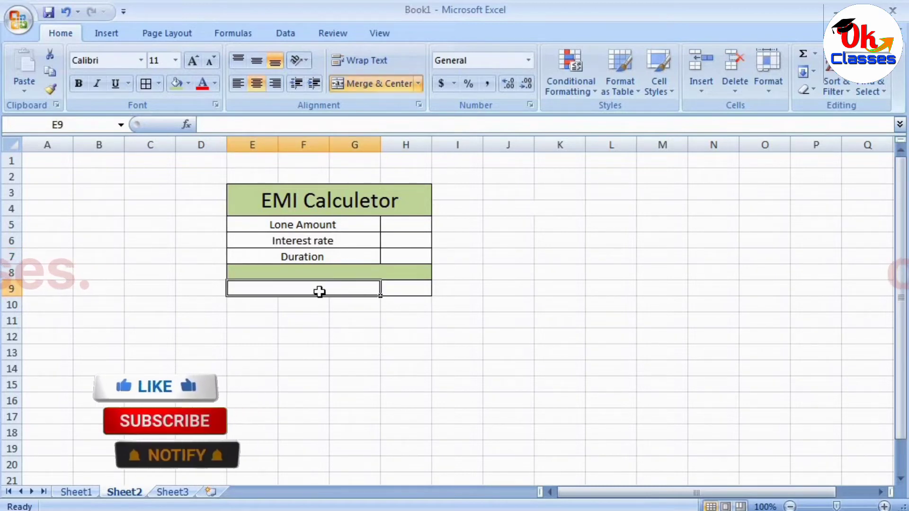
pyautogui.write('e')
pyautogui.press('BackSpace')
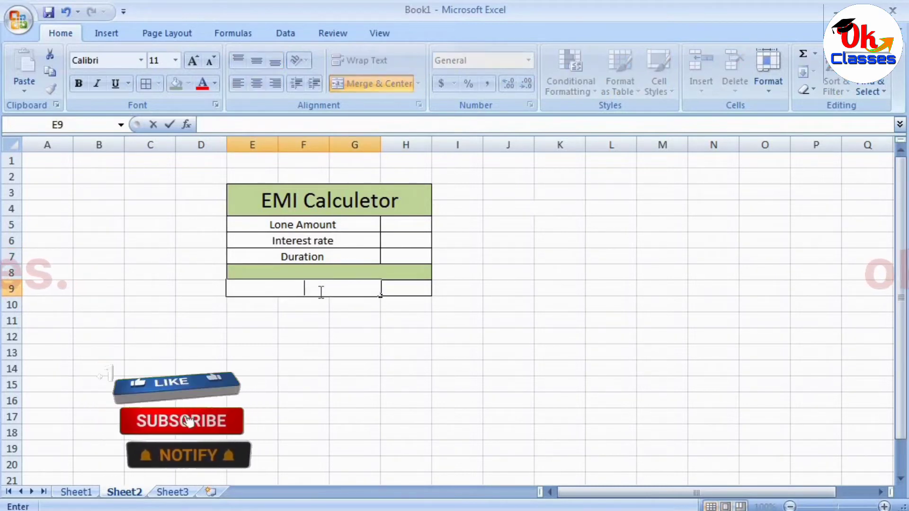
pyautogui.write('Emi')
pyautogui.press('BackSpace')
pyautogui.press('BackSpace')
pyautogui.press('BackSpace')
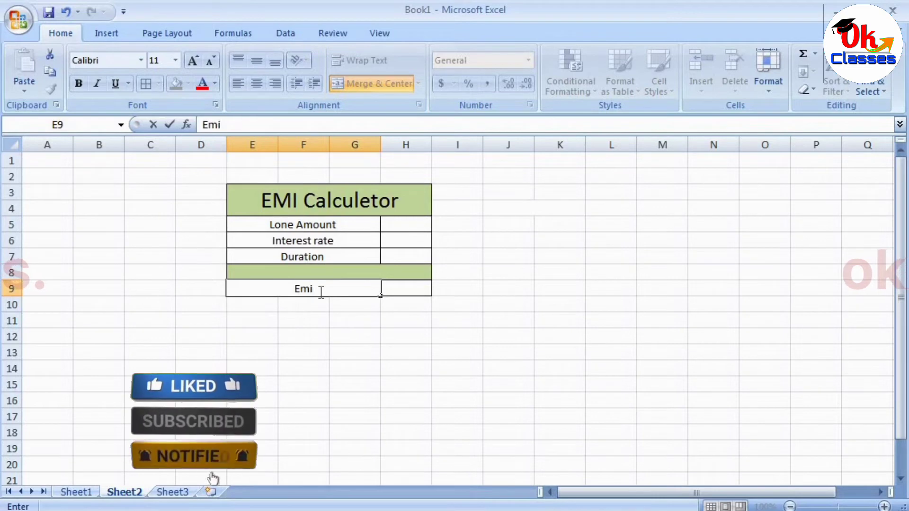
pyautogui.write('MI P')
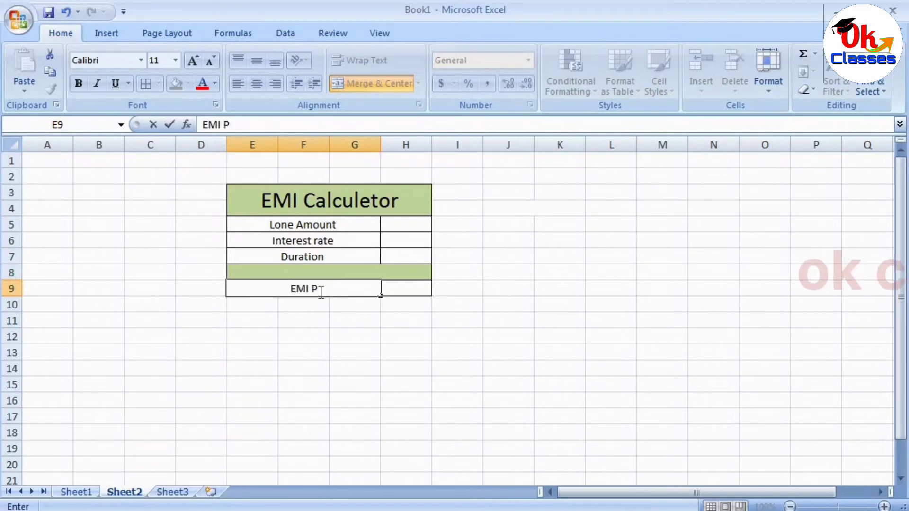
pyautogui.write('re Month')
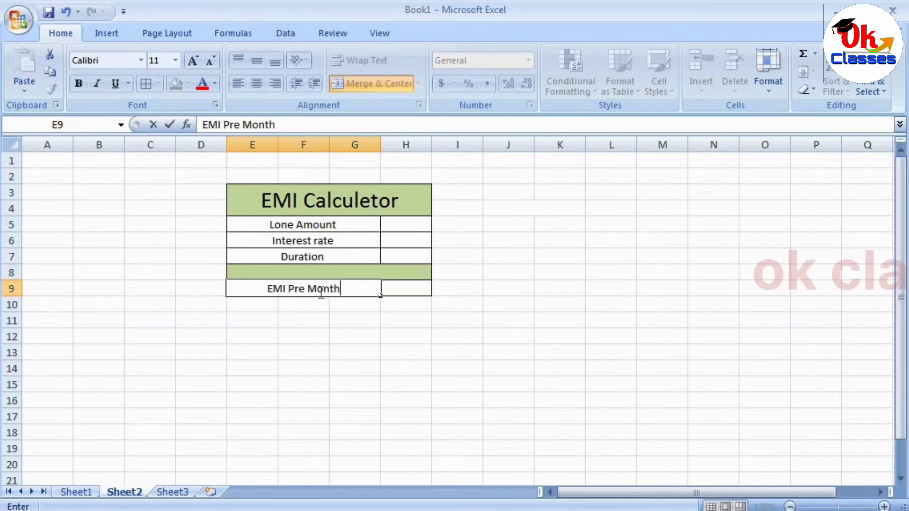
pyautogui.click(502, 317)
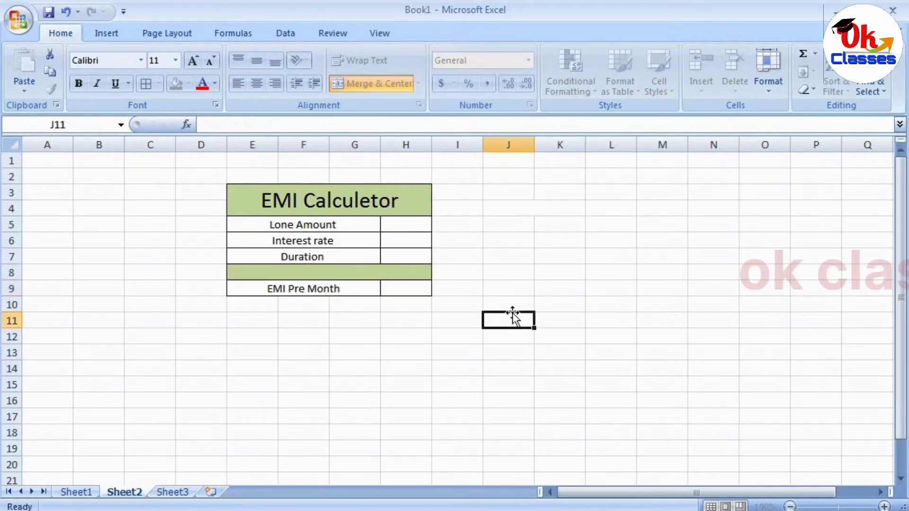
# Narrow columns D and I on both sides of the table to form slim margins.
pyautogui.click(408, 290)
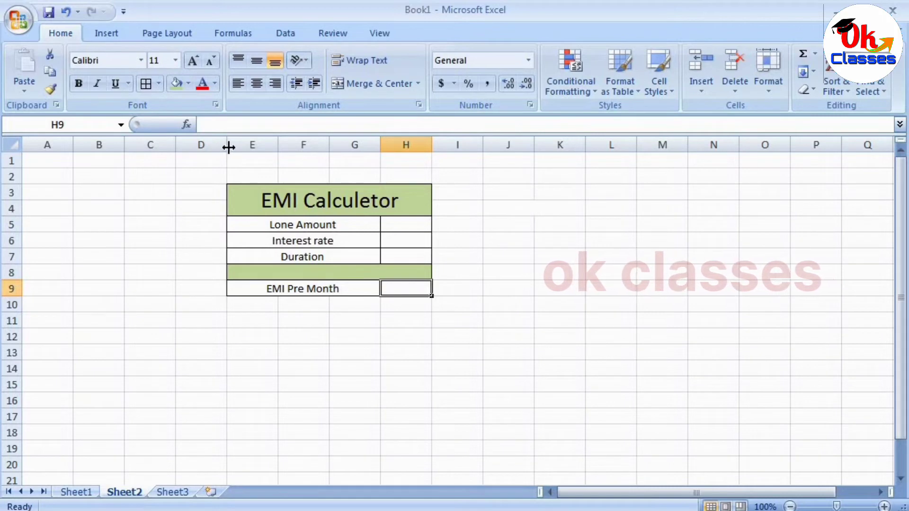
pyautogui.moveTo(228, 147); pyautogui.dragTo(200, 164)
pyautogui.moveTo(197, 166); pyautogui.dragTo(197, 166)
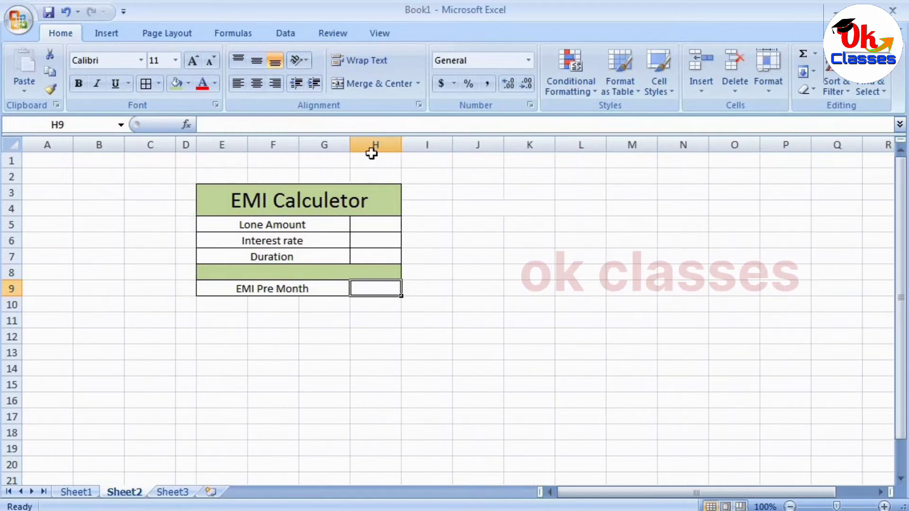
pyautogui.moveTo(453, 145); pyautogui.dragTo(424, 178)
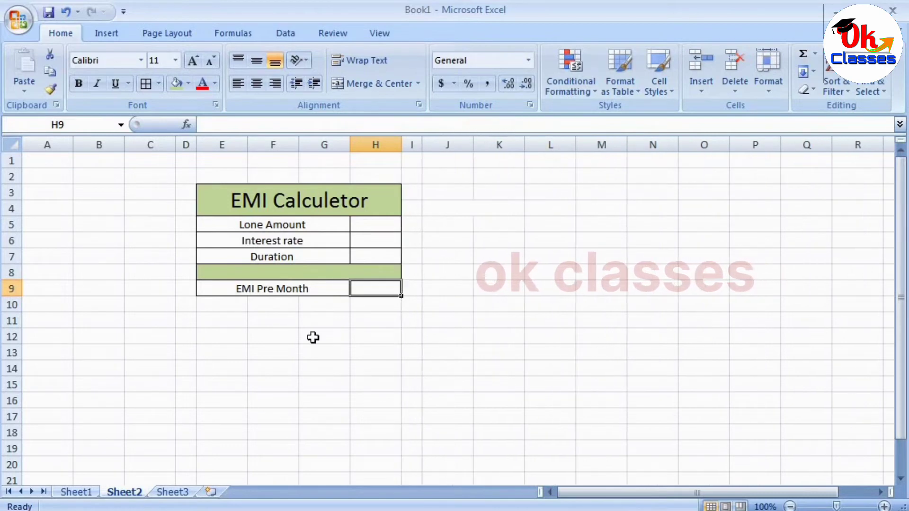
# Fill the ring of cells surrounding the table, along the edges of D2:I10, with light olive green.
pyautogui.click(185, 172)
pyautogui.moveTo(293, 185); pyautogui.dragTo(406, 176)
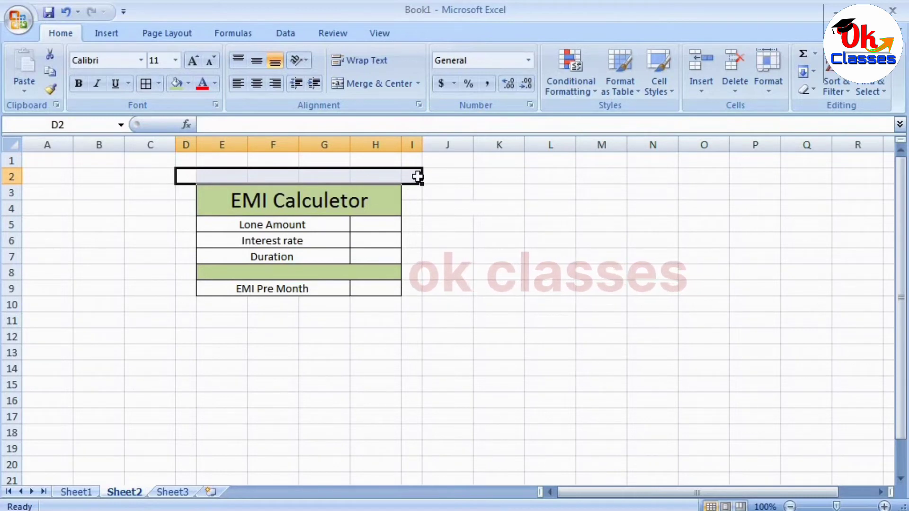
pyautogui.moveTo(411, 179); pyautogui.dragTo(406, 305)
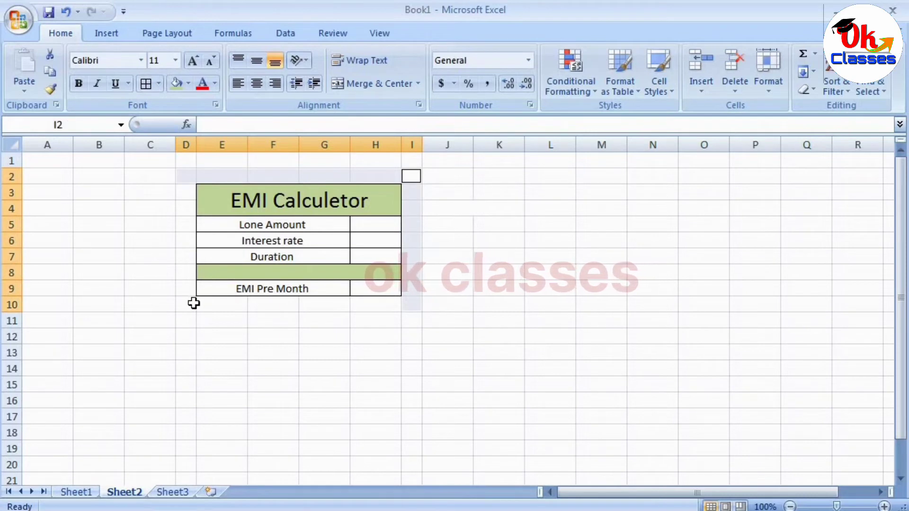
pyautogui.moveTo(194, 304); pyautogui.dragTo(382, 311)
pyautogui.moveTo(186, 176); pyautogui.dragTo(180, 300)
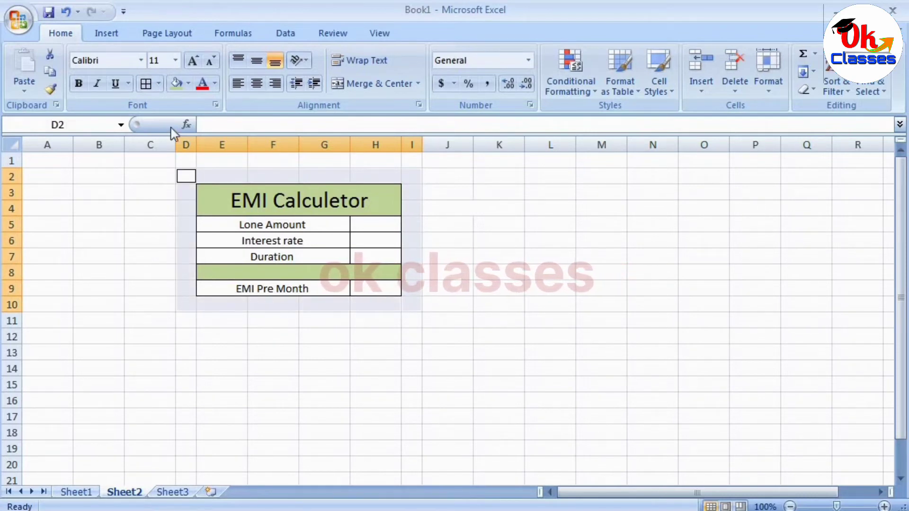
pyautogui.click(177, 89)
pyautogui.click(557, 237)
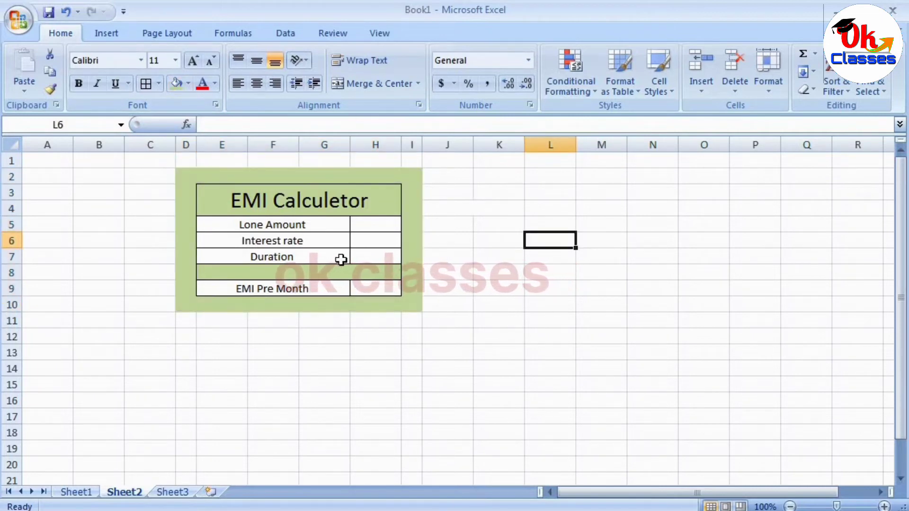
# Enter a loan amount of 5000 in H5, an interest rate of 4% in H6 and a duration of 2 in H7.
pyautogui.click(373, 225)
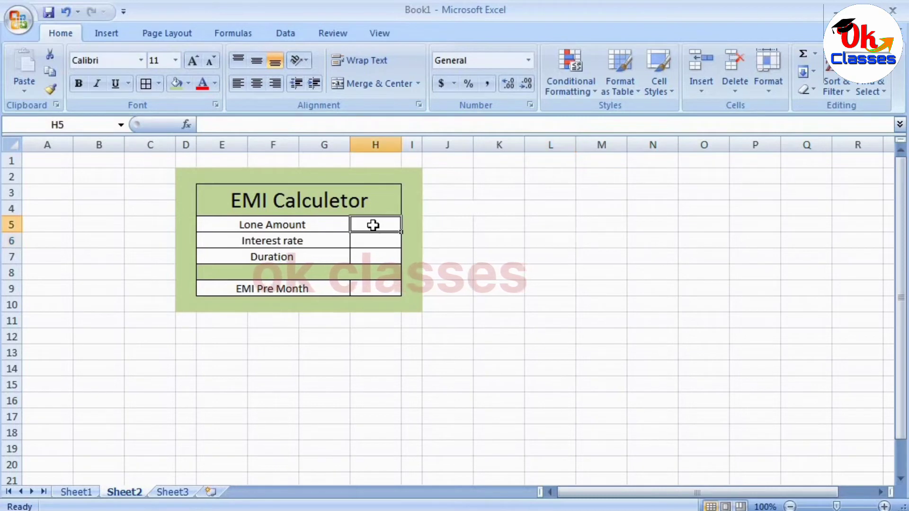
pyautogui.write('5000')
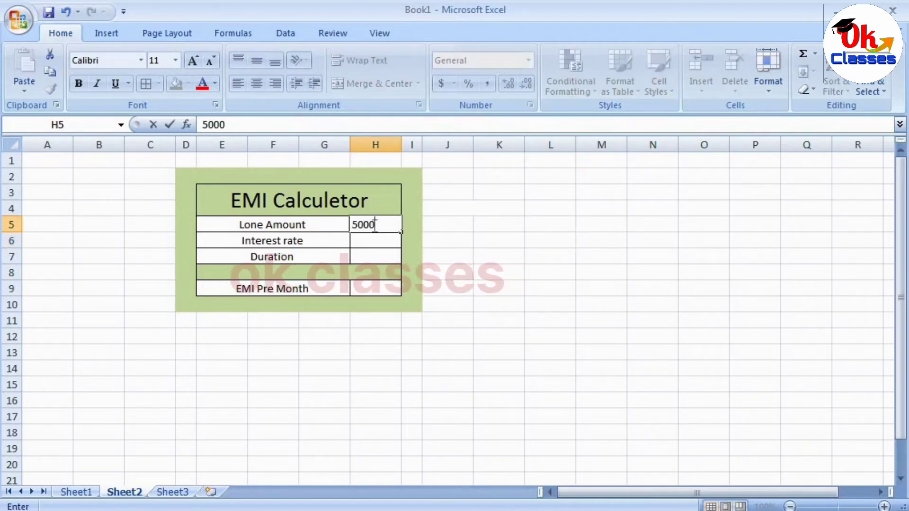
pyautogui.click(377, 244)
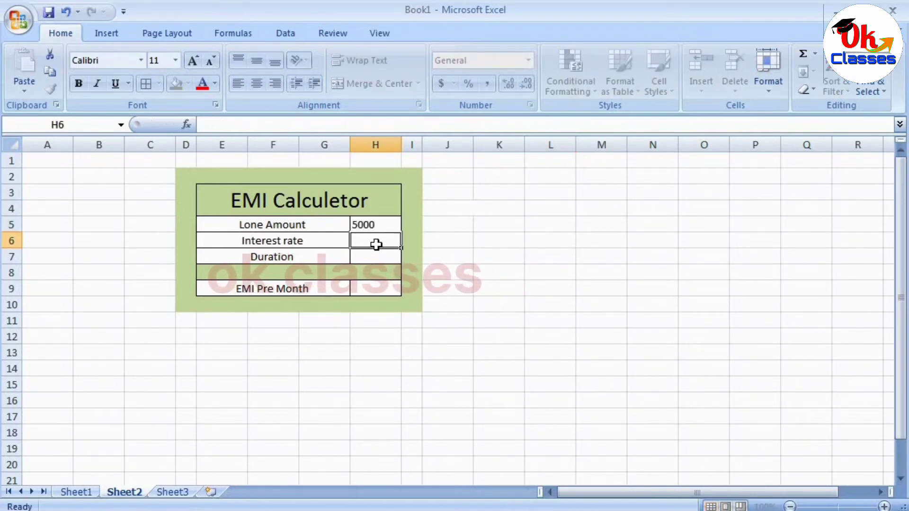
pyautogui.write('4')
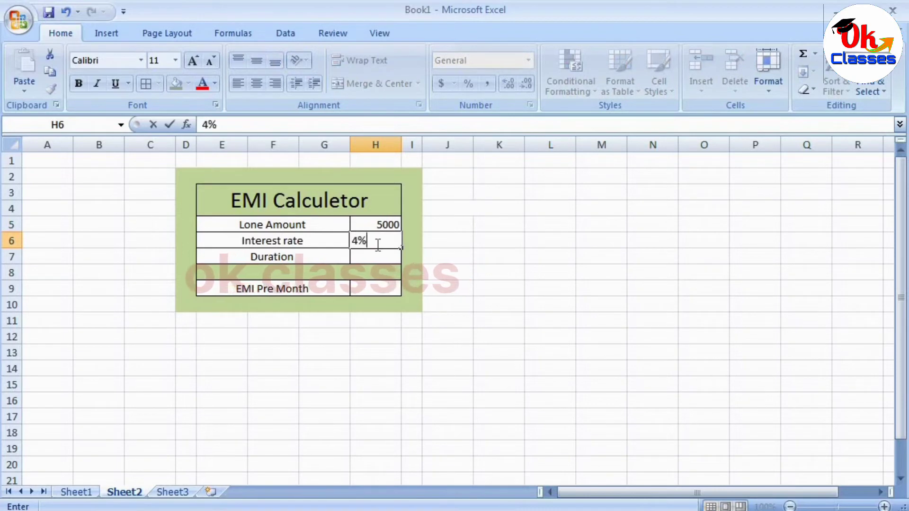
pyautogui.press('Return')
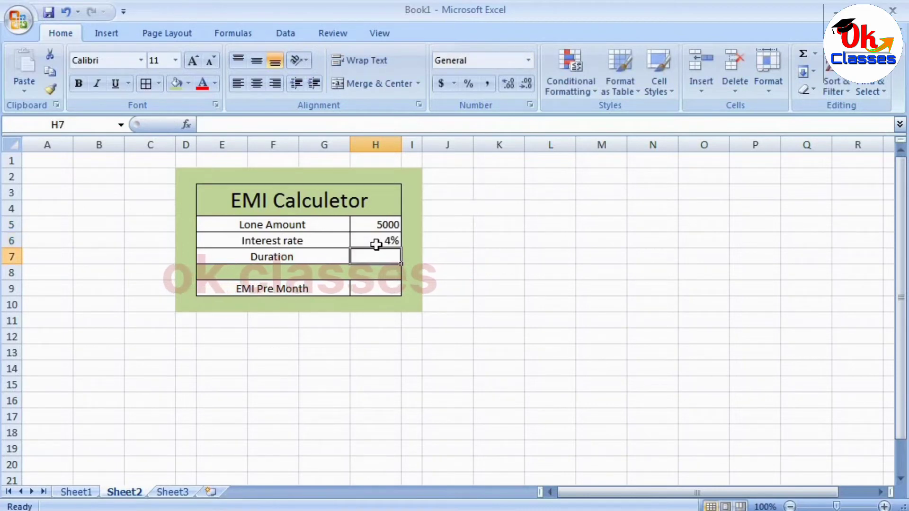
pyautogui.write('2')
pyautogui.click(476, 268)
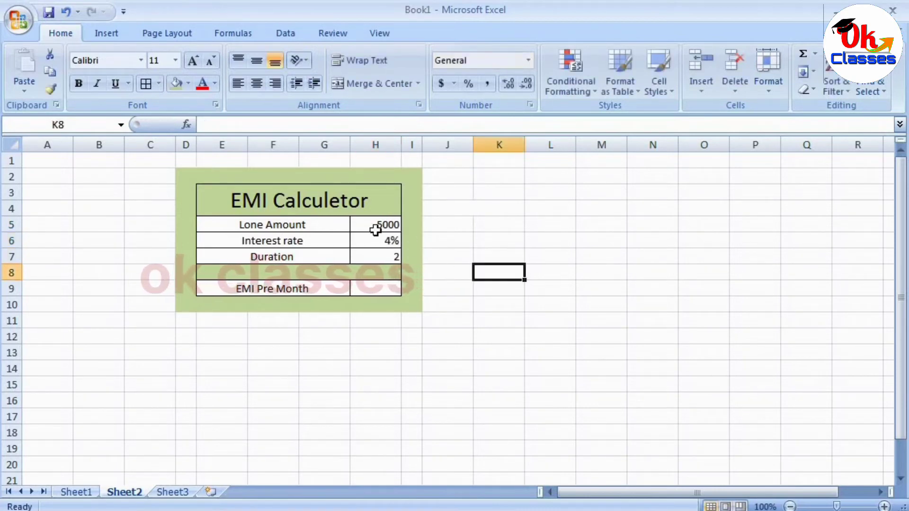
# Center the values in cells H5:H7 horizontally.
pyautogui.moveTo(378, 226); pyautogui.dragTo(381, 257)
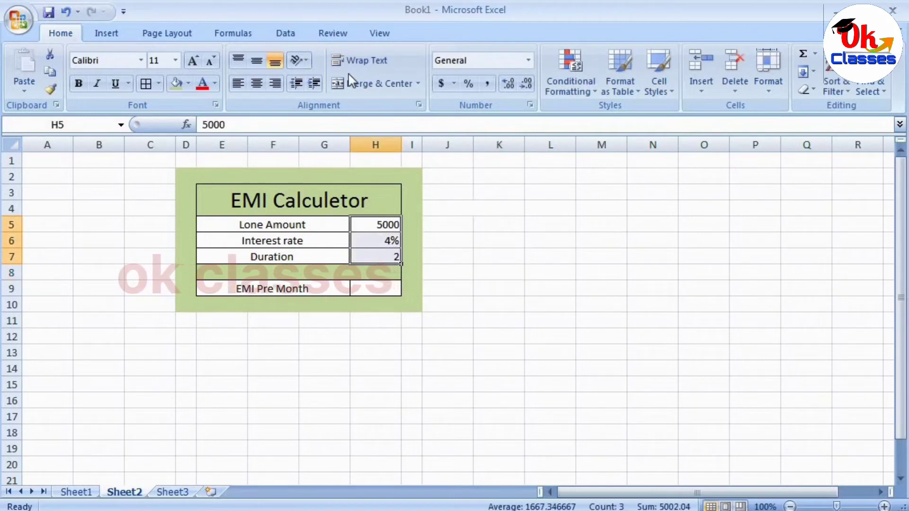
pyautogui.click(256, 83)
pyautogui.click(549, 256)
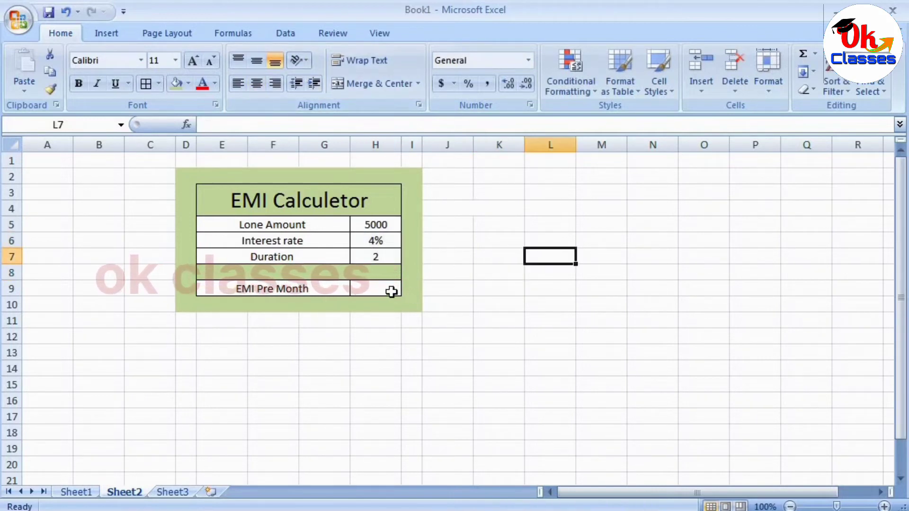
# Enter the formula =-PMT(H6/12,H7*12,H5) in cell H9 to calculate the monthly EMI.
pyautogui.click(391, 291)
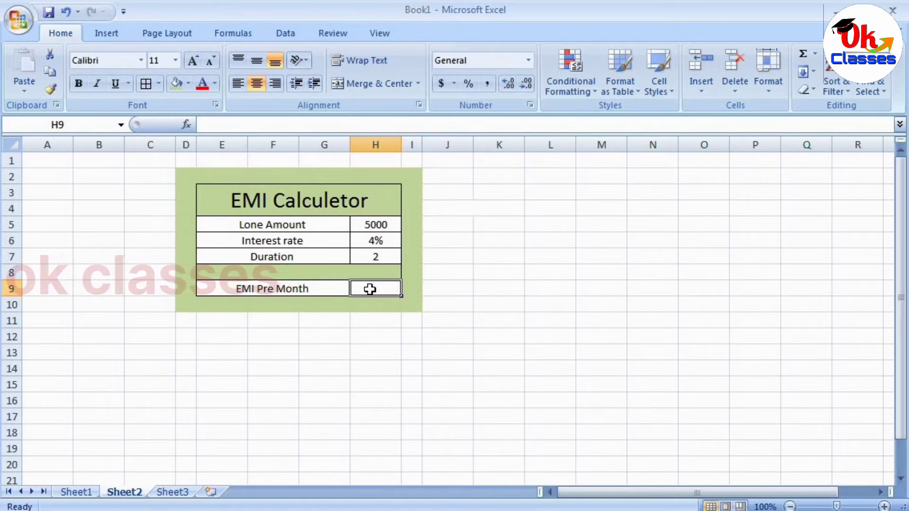
pyautogui.write('=-')
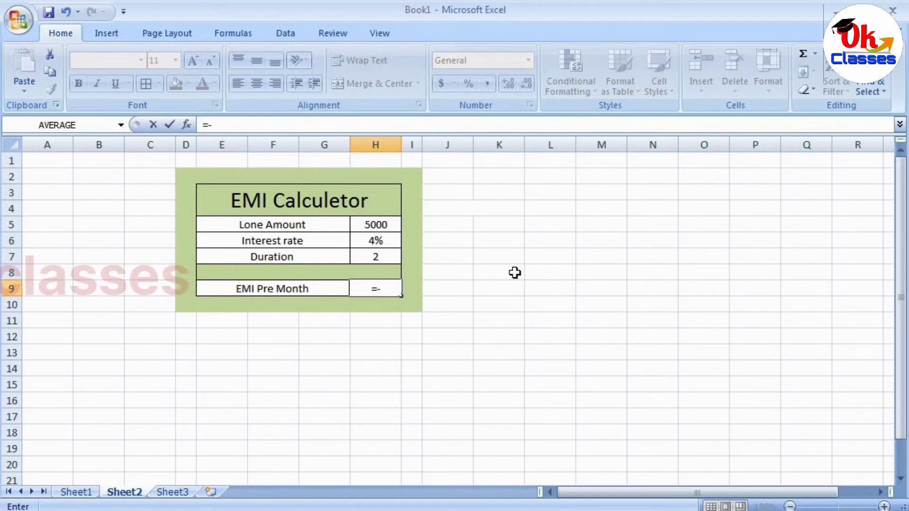
pyautogui.write('pmt')
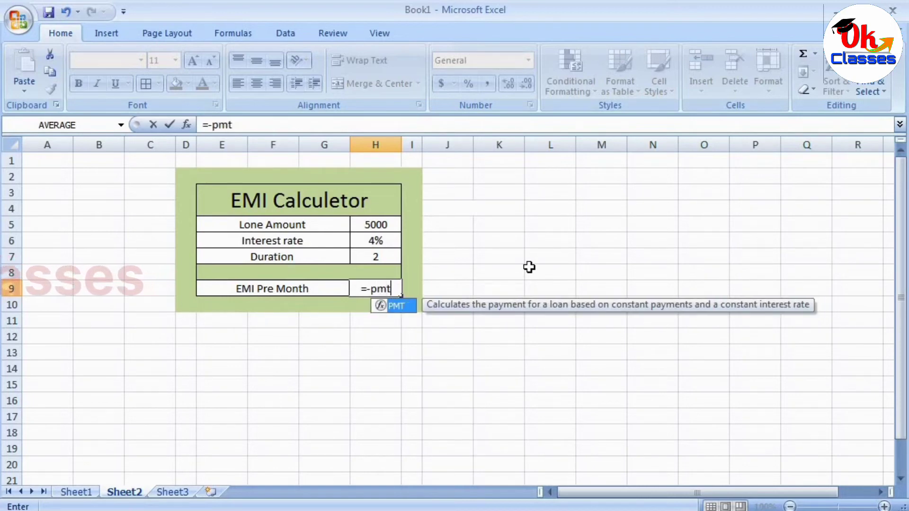
pyautogui.write('(')
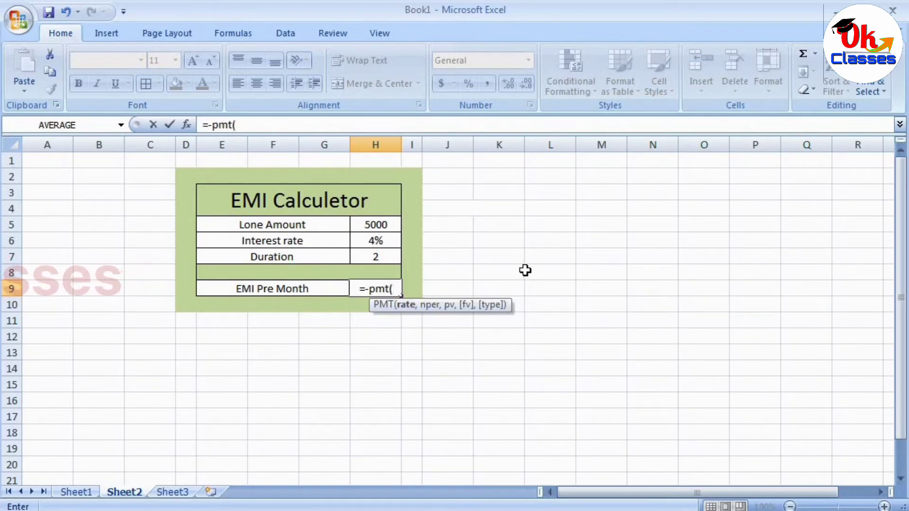
pyautogui.click(374, 242)
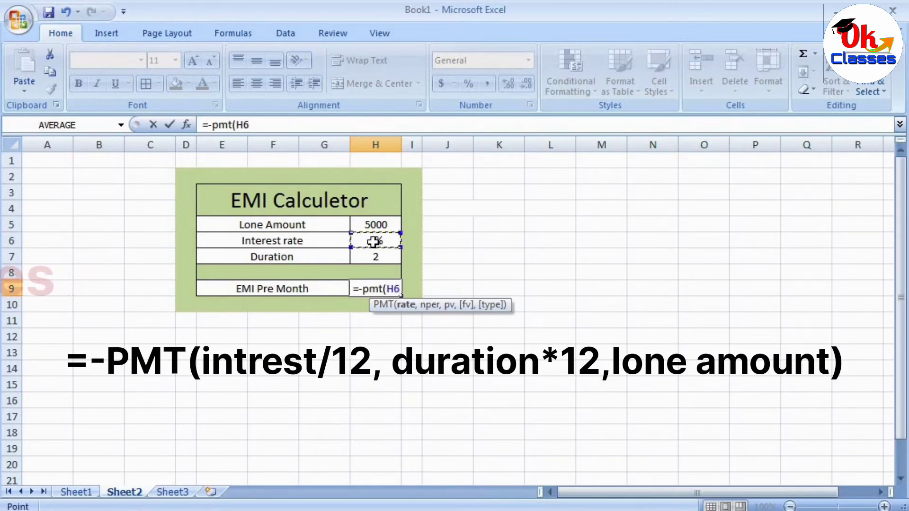
pyautogui.write('/12')
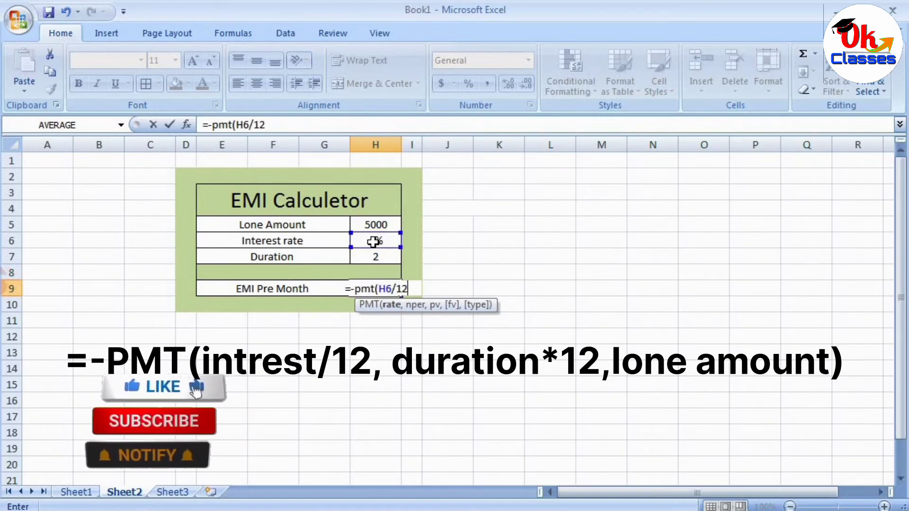
pyautogui.write(',')
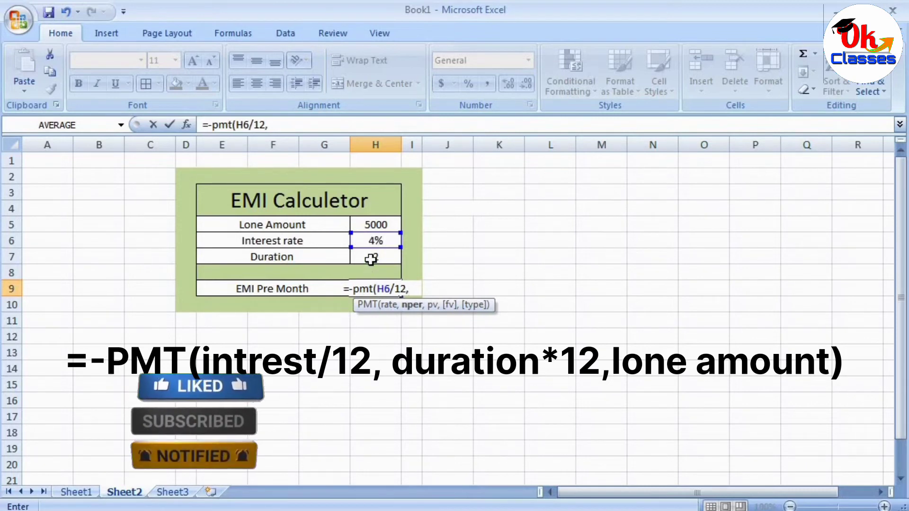
pyautogui.click(370, 259)
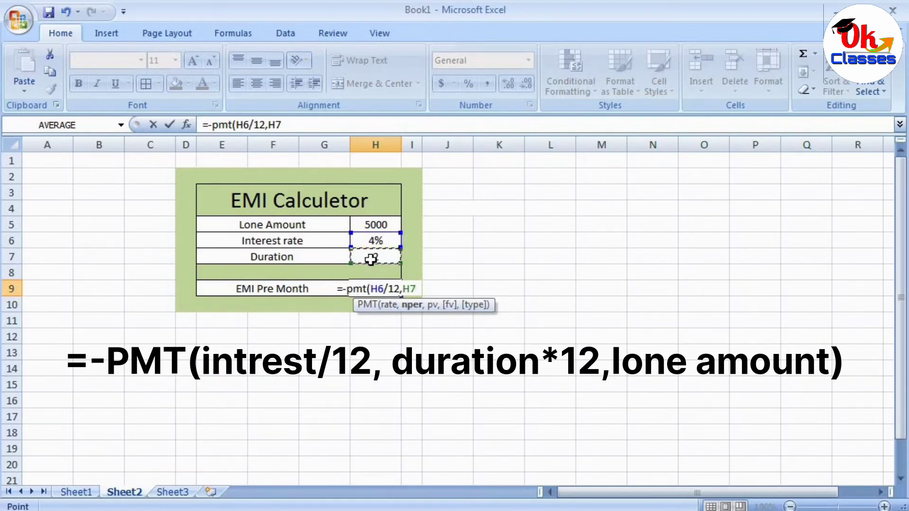
pyautogui.write('*1')
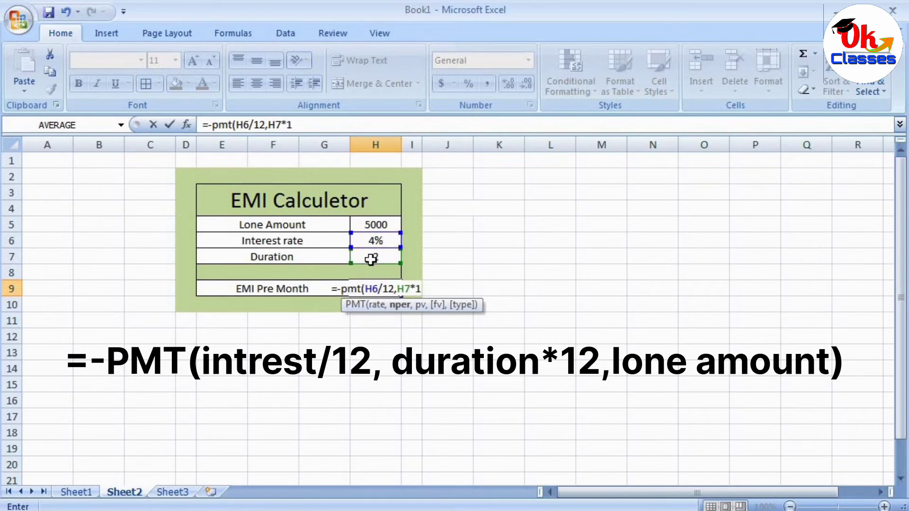
pyautogui.write('2')
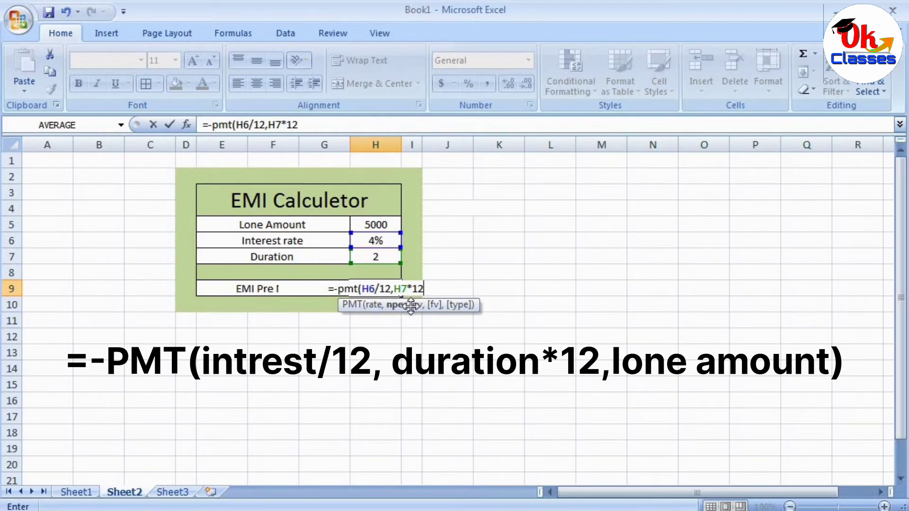
pyautogui.write(',')
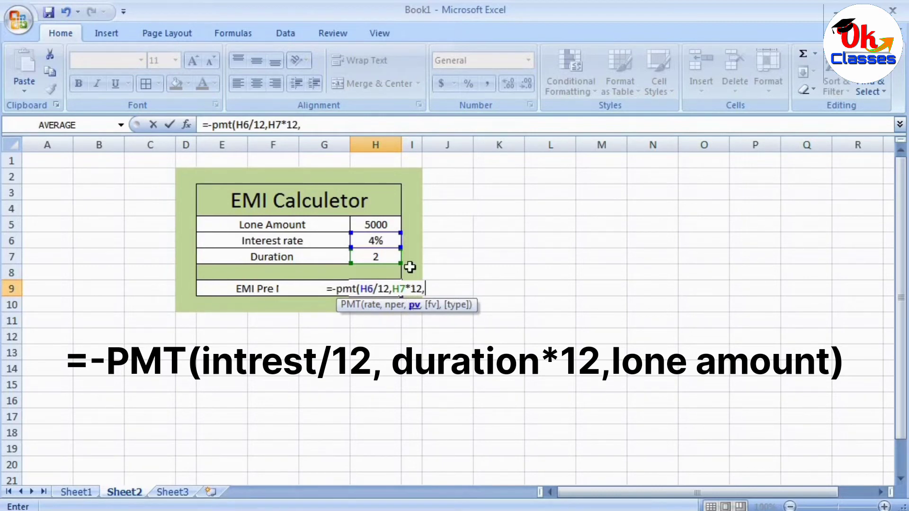
pyautogui.click(377, 224)
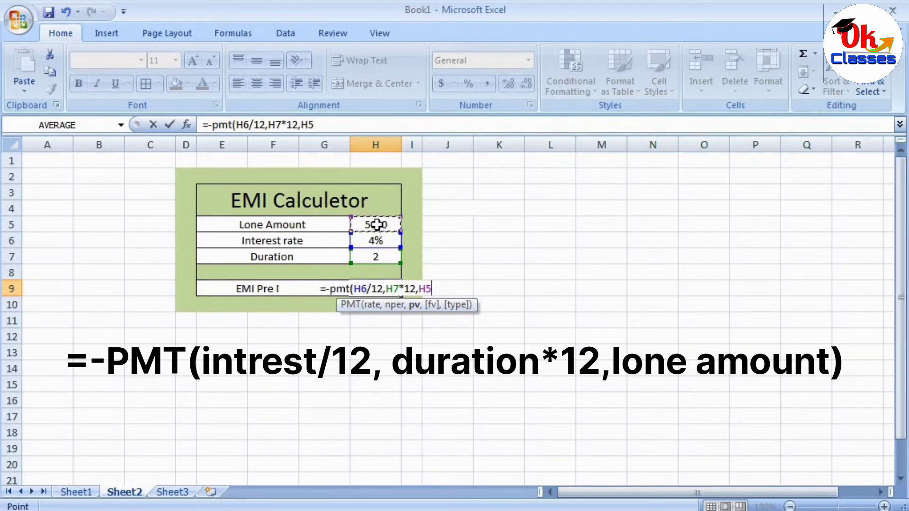
pyautogui.write(')')
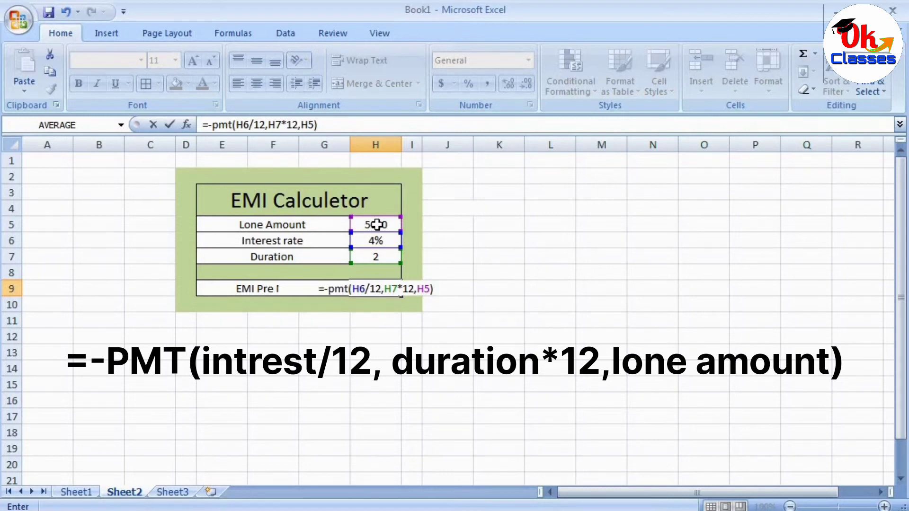
pyautogui.press('Return')
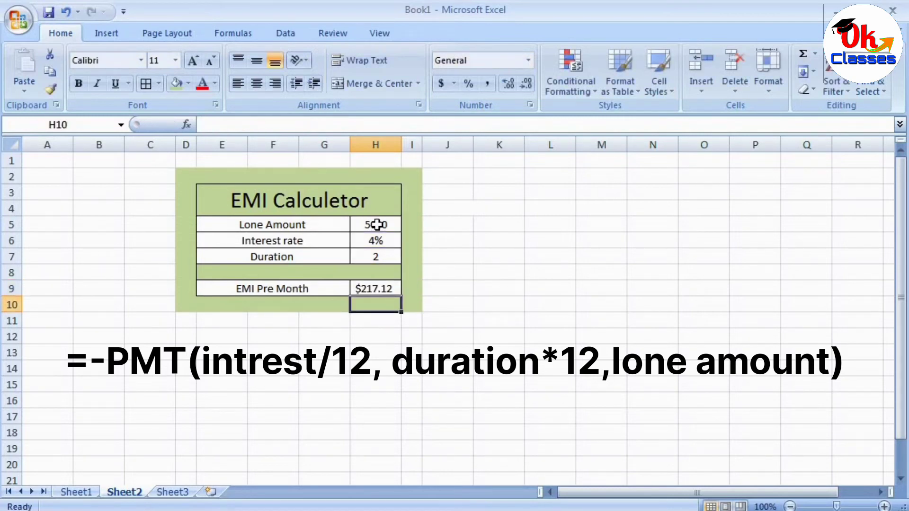
# Format the monthly EMI in H9 as Accounting with the Hindi (India) currency symbol.
pyautogui.click(376, 291)
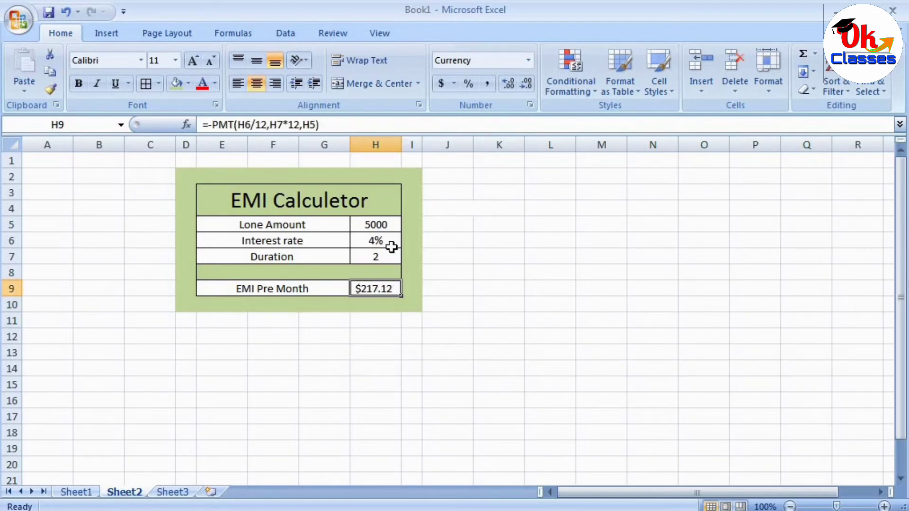
pyautogui.click(453, 85)
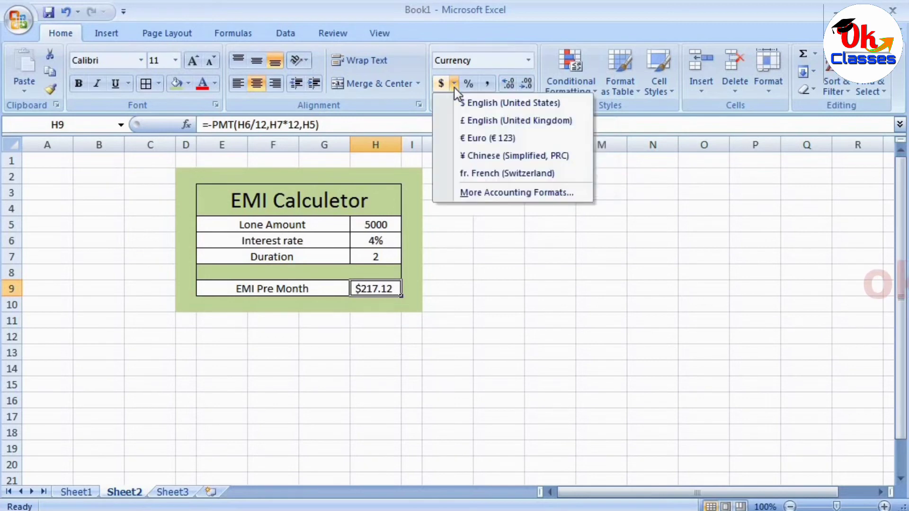
pyautogui.click(496, 196)
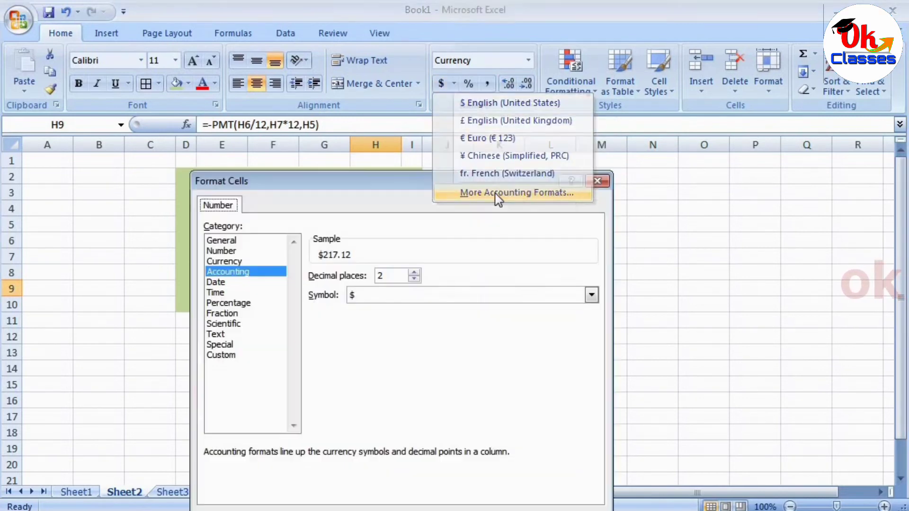
pyautogui.click(421, 296)
pyautogui.scroll(-10, 396, 340)
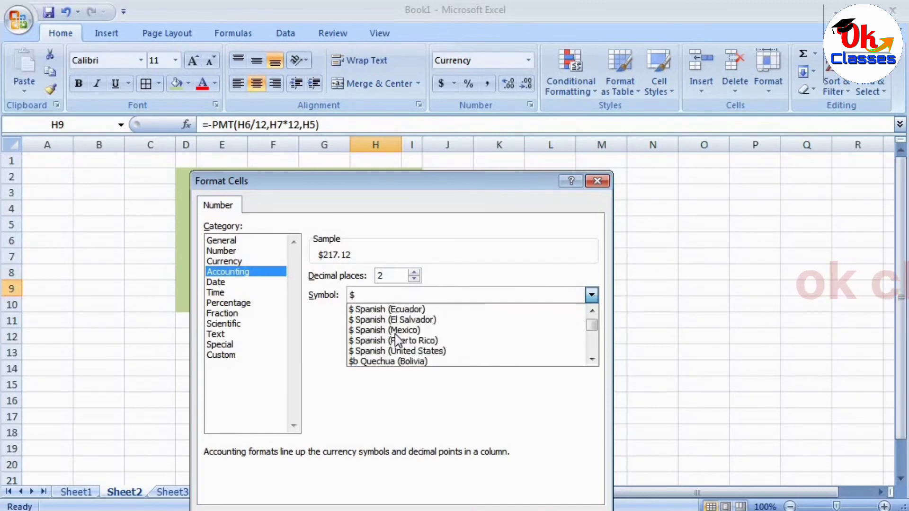
pyautogui.scroll(-15, 396, 340)
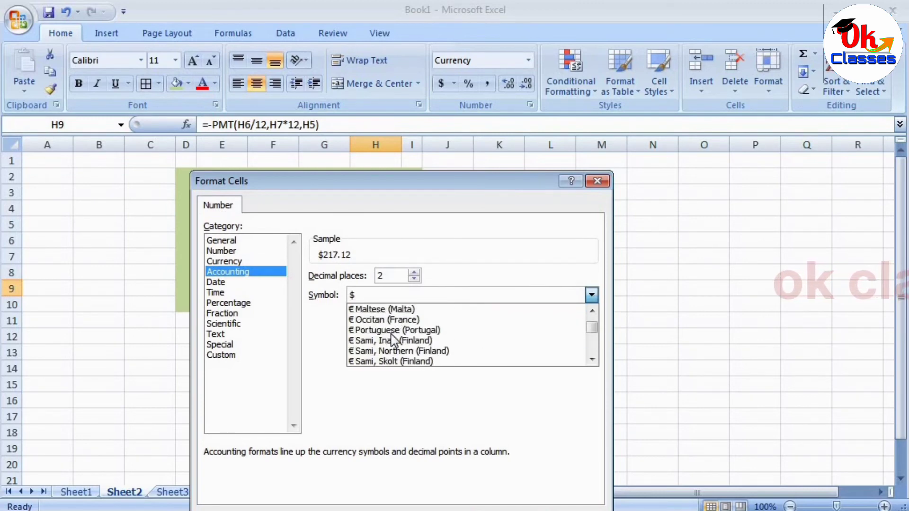
pyautogui.scroll(-15, 358, 345)
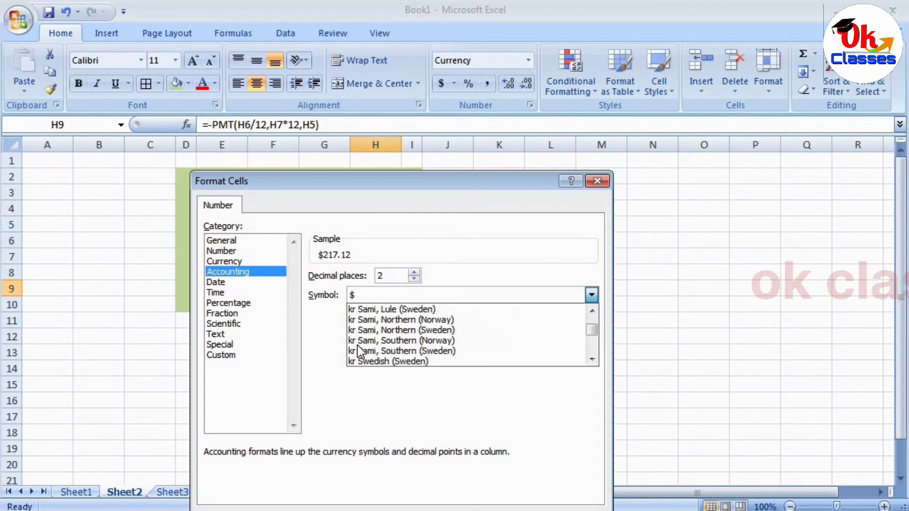
pyautogui.scroll(-15, 358, 353)
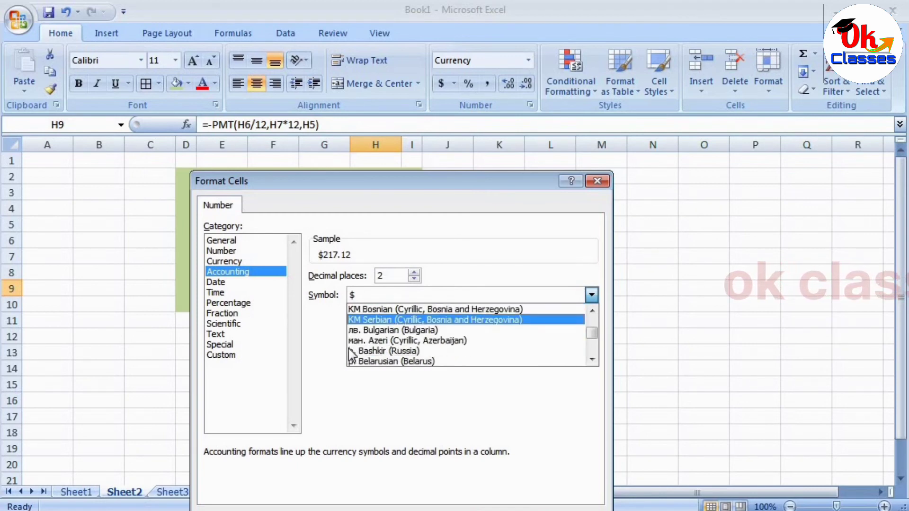
pyautogui.scroll(-15, 351, 352)
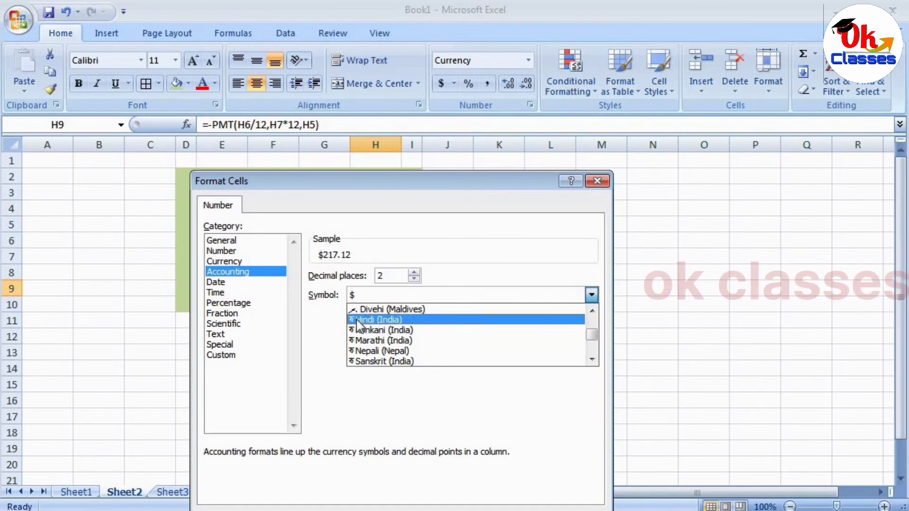
pyautogui.click(404, 323)
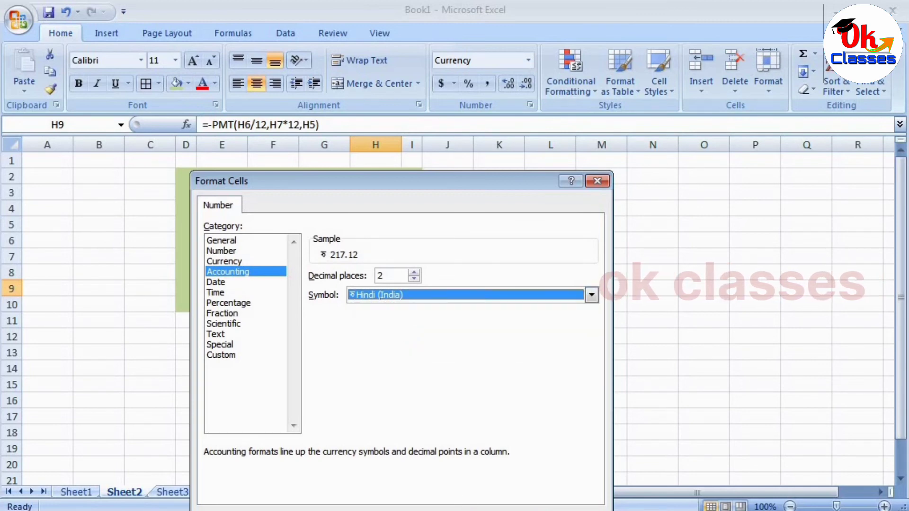
pyautogui.press('Return')
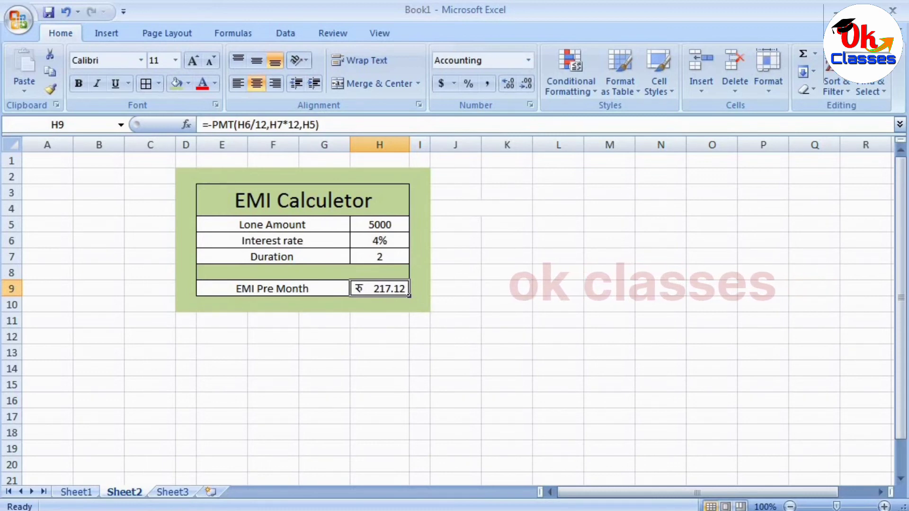
# Open the Windows Calculator beside the EMI table and multiply the monthly EMI of 217.12 by 24 months.
pyautogui.press('super')
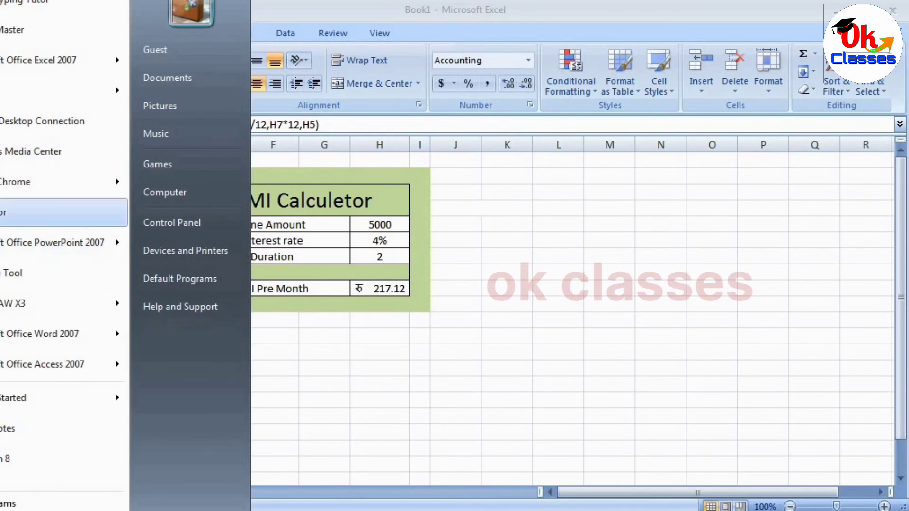
pyautogui.click(28, 212)
pyautogui.moveTo(432, 143); pyautogui.dragTo(532, 179)
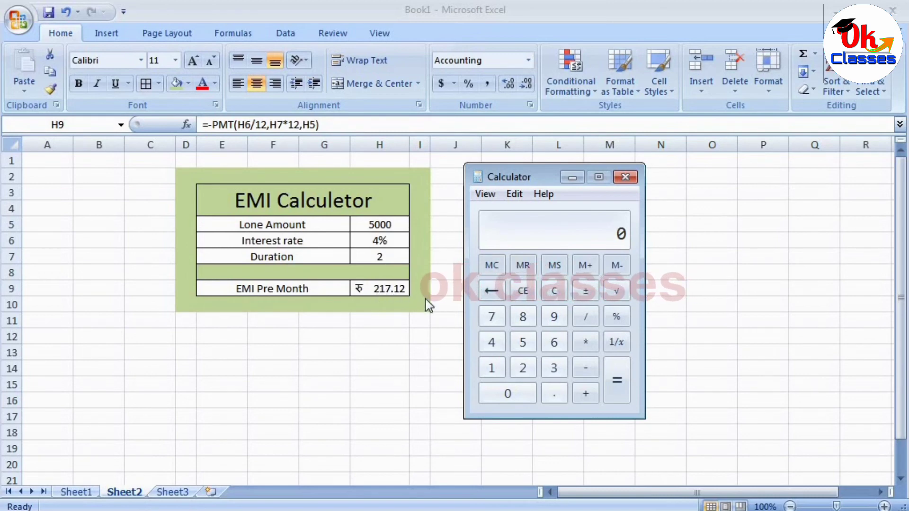
pyautogui.click(521, 369)
pyautogui.click(499, 367)
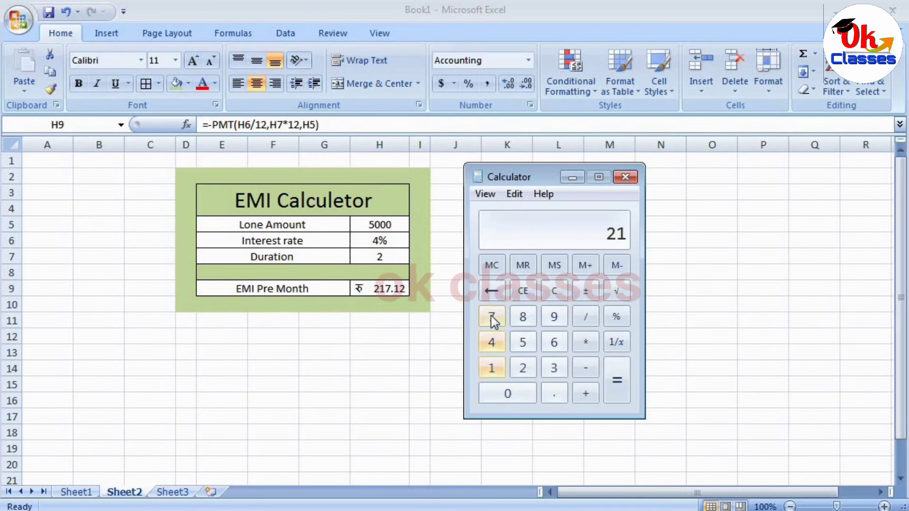
pyautogui.click(491, 316)
pyautogui.click(556, 400)
pyautogui.click(498, 369)
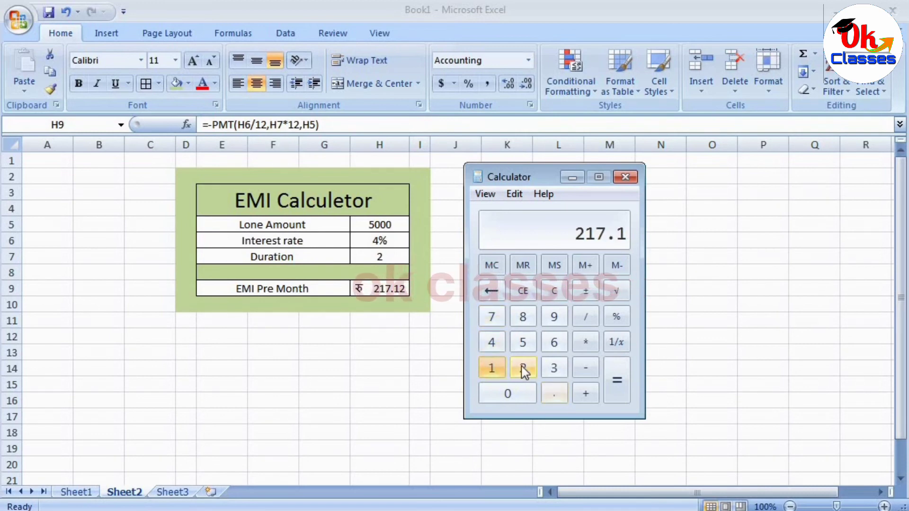
pyautogui.click(523, 370)
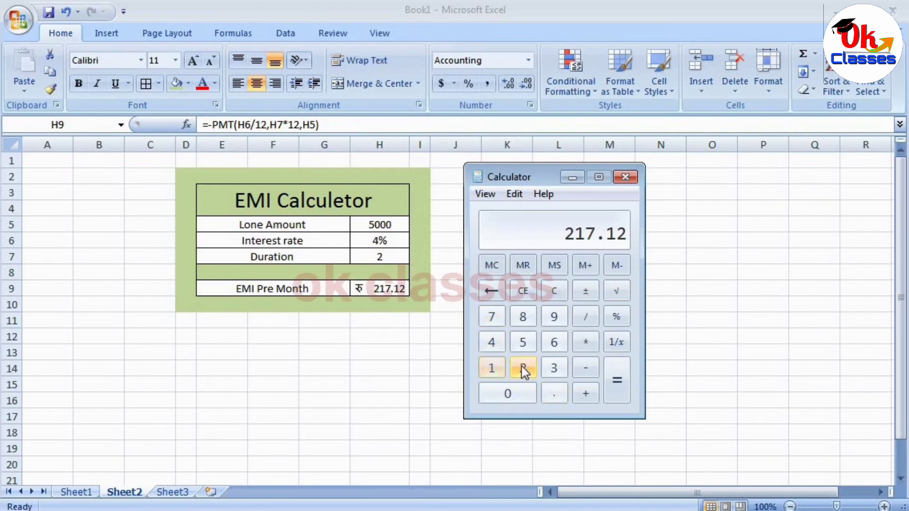
pyautogui.click(585, 343)
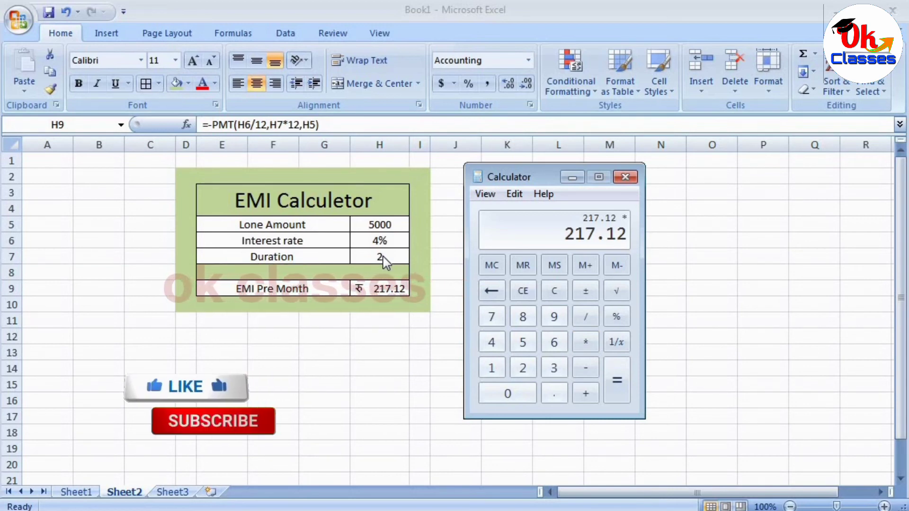
pyautogui.write('24')
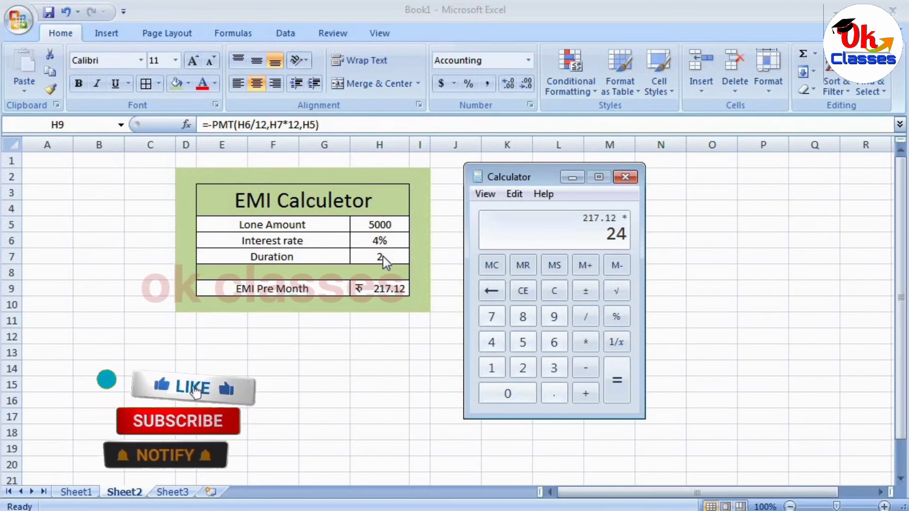
pyautogui.click(616, 378)
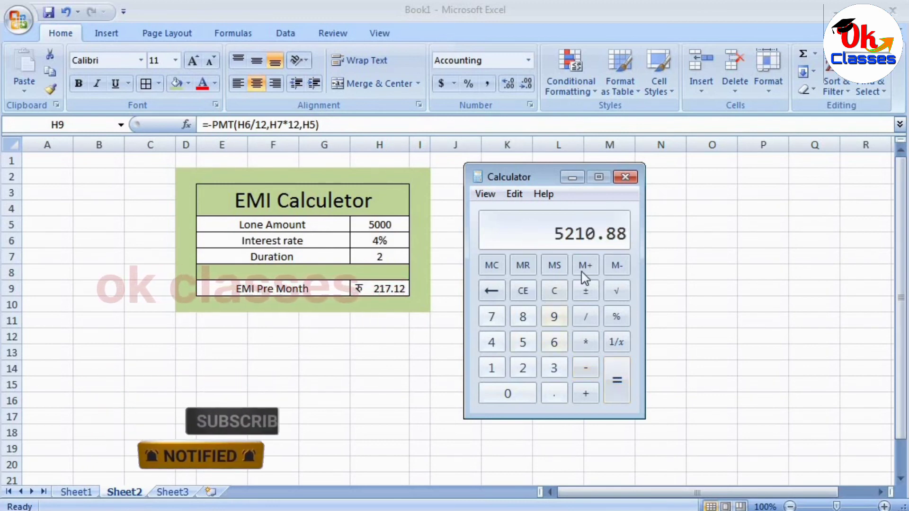